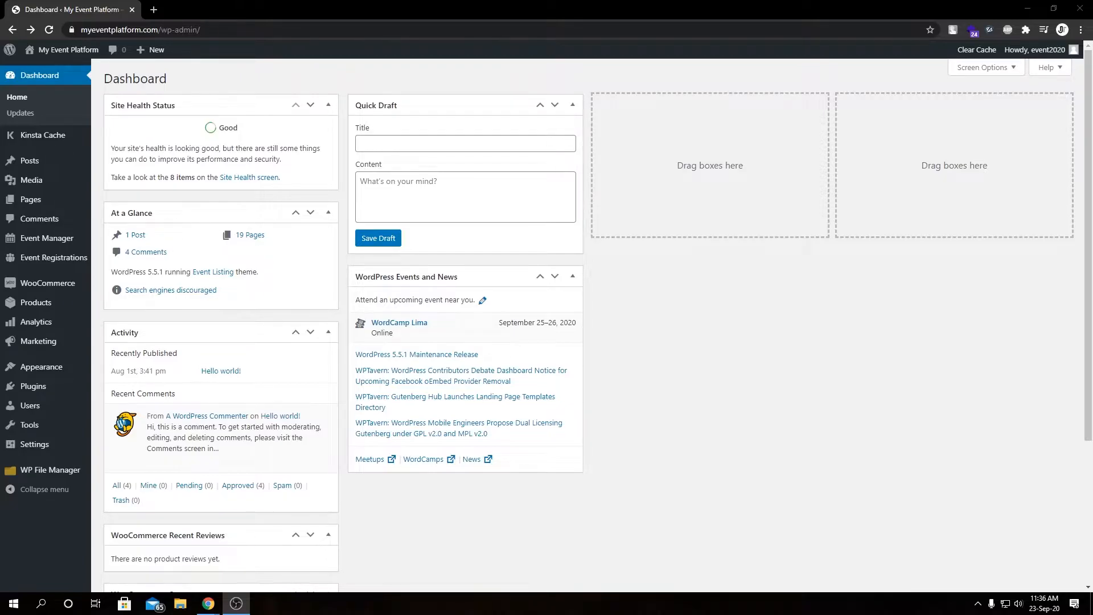
- Open the Fees section of the WooCommerce settings
mouse_move(52, 293)
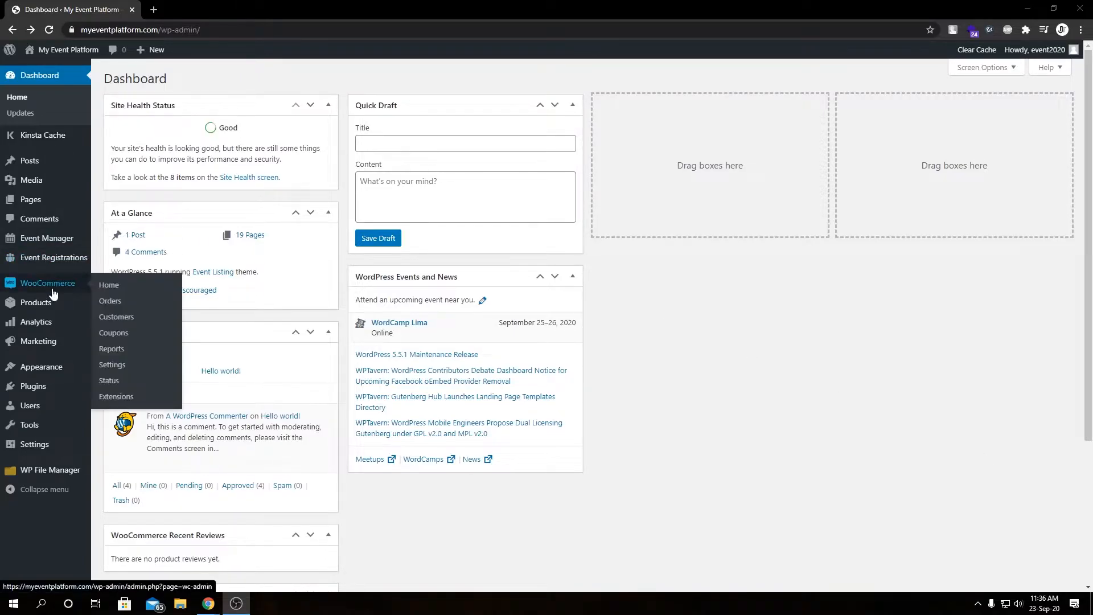
left_click(119, 366)
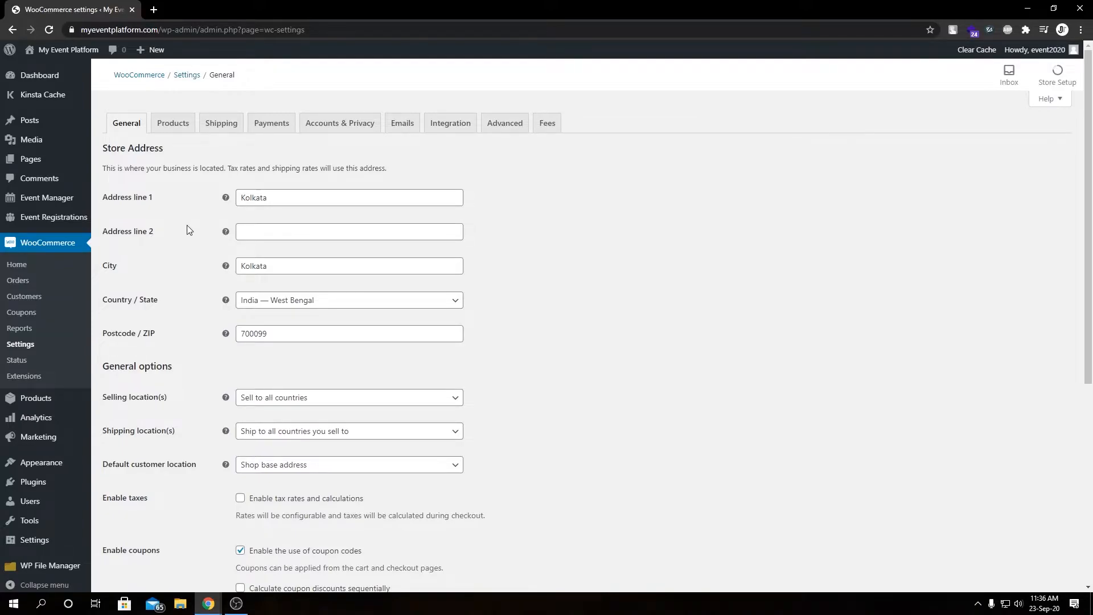
left_click(544, 126)
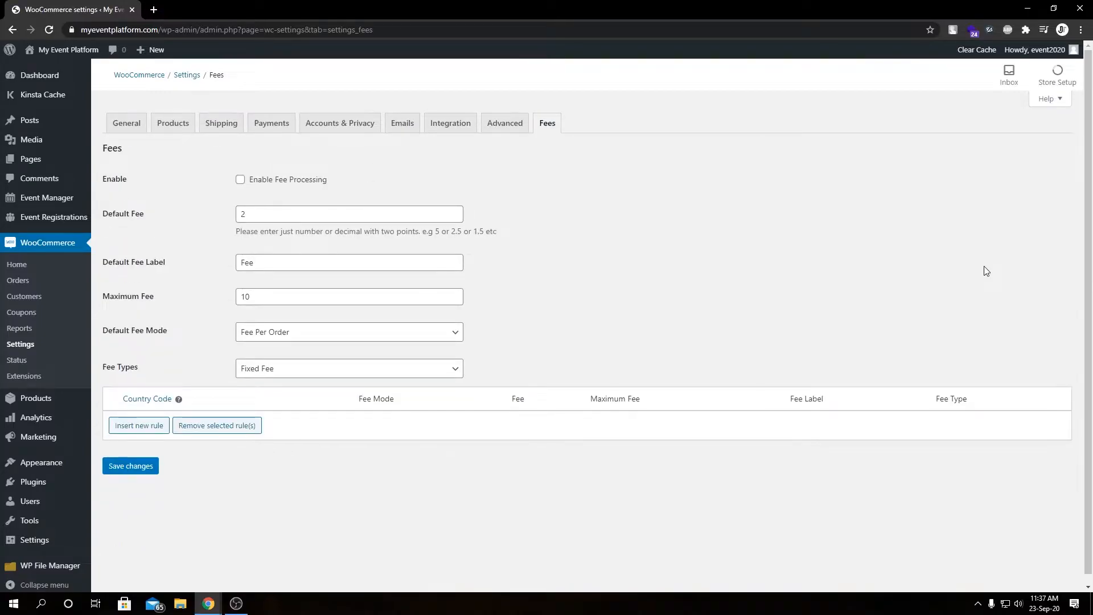
- Examine the Enable and Default Fee settings, including the accepted number format for the fee
double_click(110, 176)
left_click(281, 188)
double_click(118, 215)
left_click(171, 242)
scroll(130, 282, "down", 1)
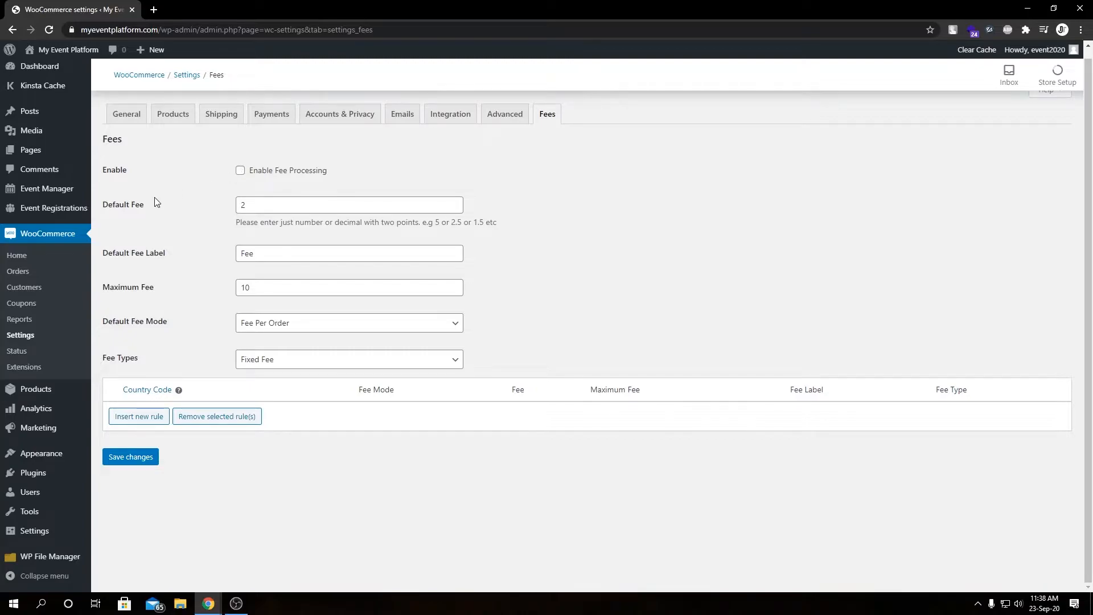
double_click(272, 201)
left_click(309, 187)
left_click_drag(422, 222, 481, 220)
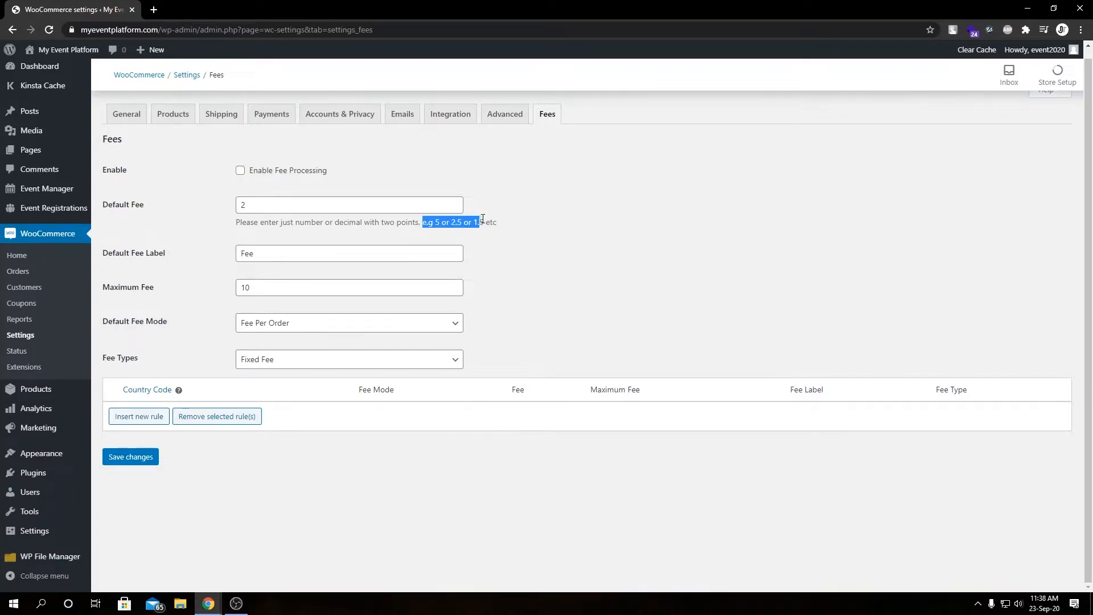
left_click(182, 284)
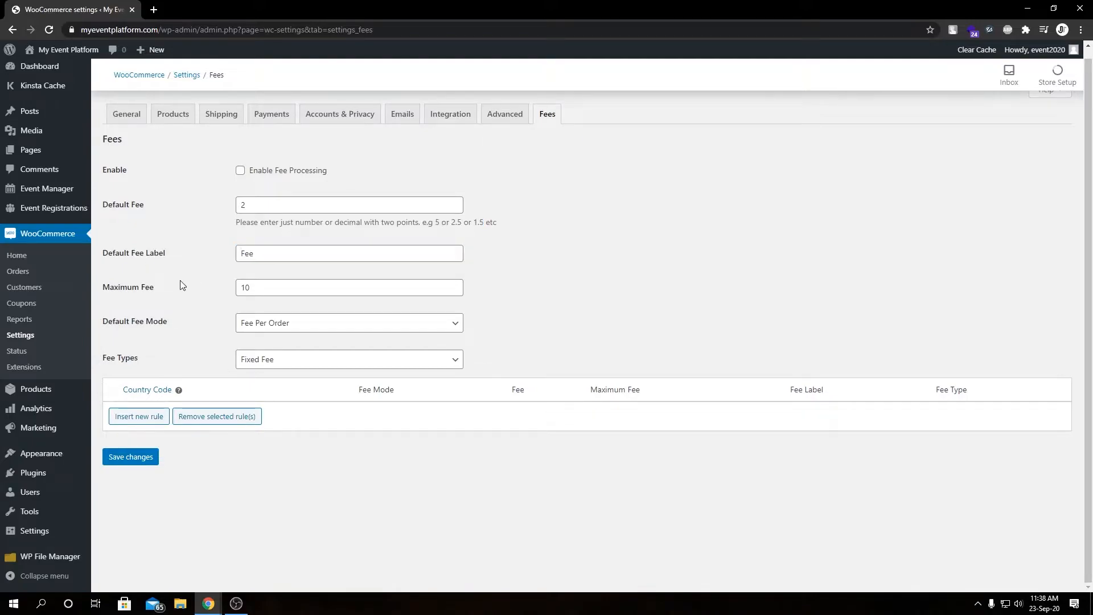
left_click(258, 206)
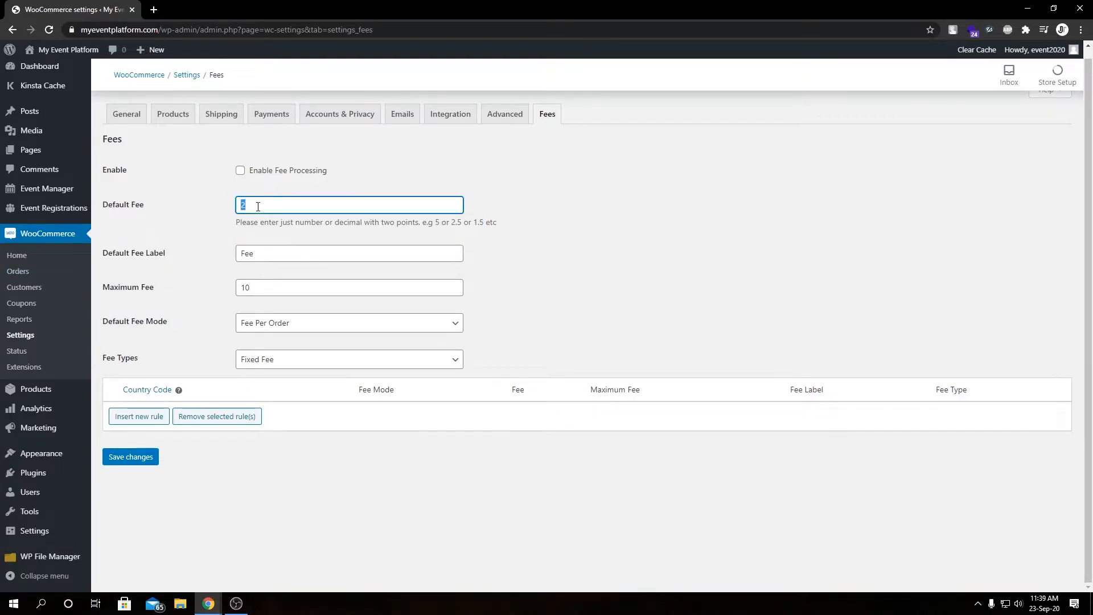
- Review the Default Fee Label and Maximum Fee settings and the choices for Default Fee Mode
left_click(211, 246)
left_click(147, 256)
left_click(147, 256)
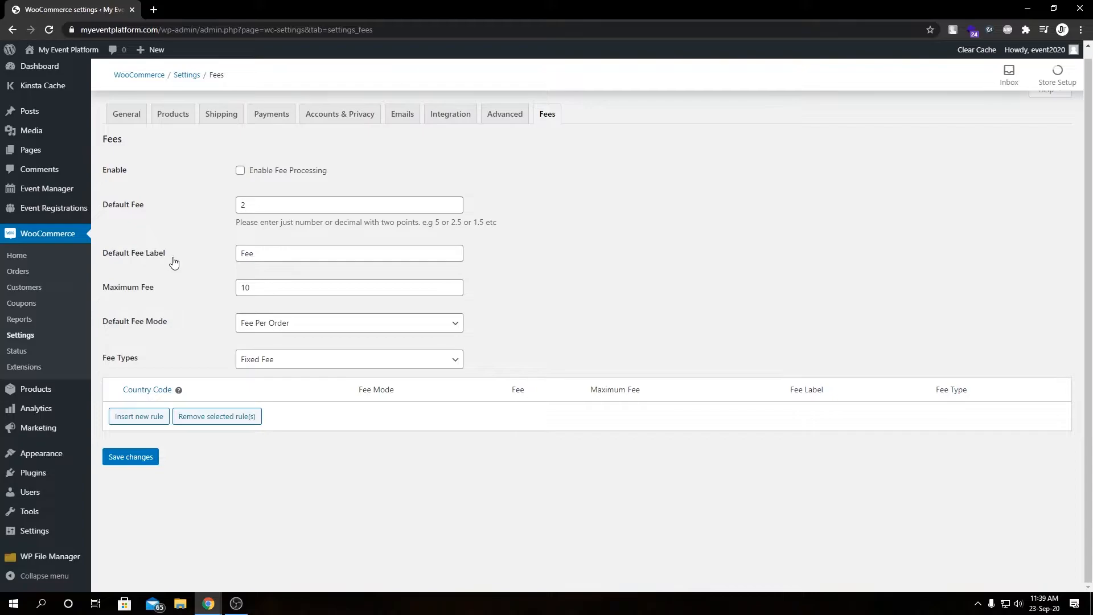
double_click(258, 258)
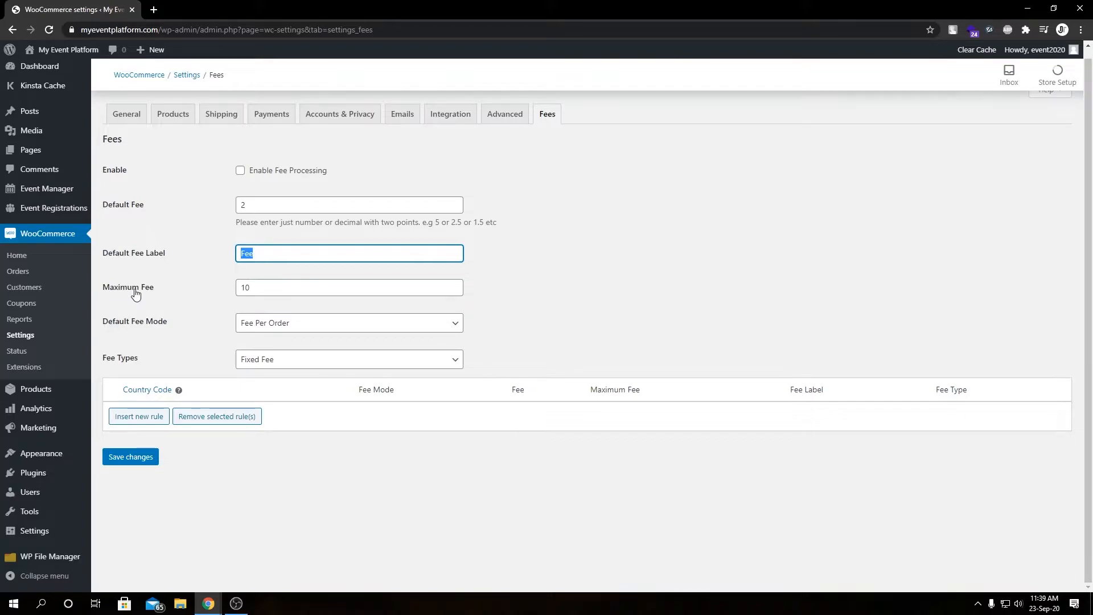
left_click(257, 279)
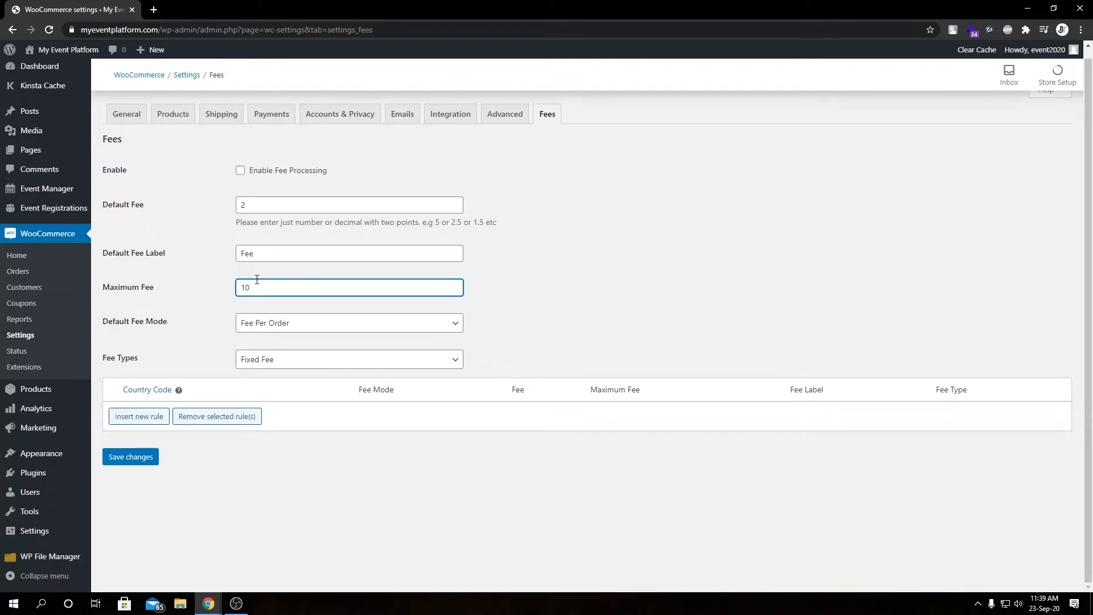
key("Tab")
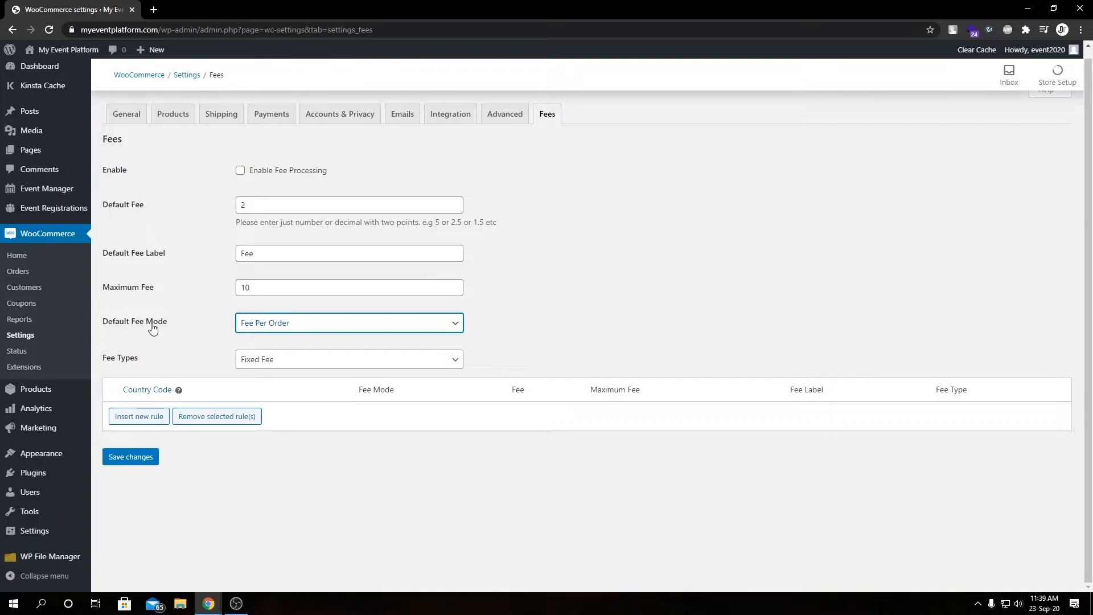
left_click(296, 325)
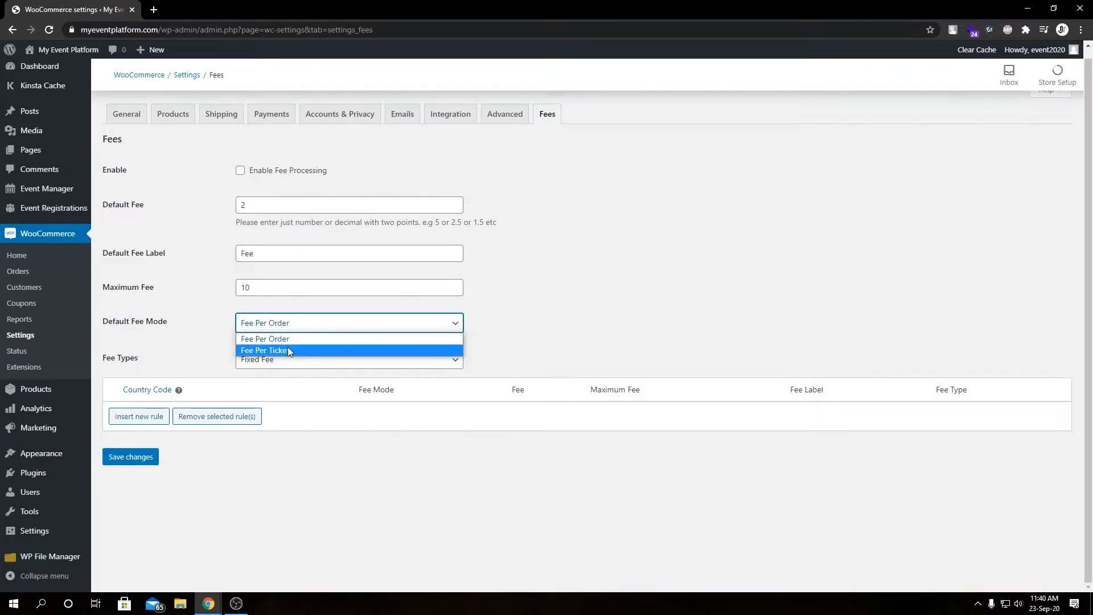
left_click(134, 371)
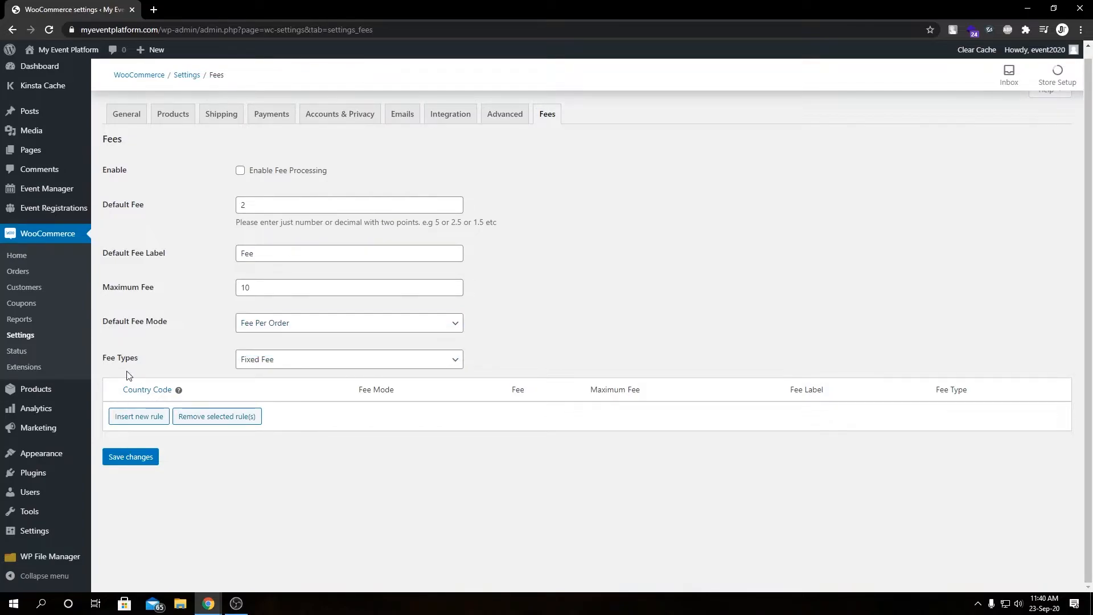
- Try the Percentage (%) fee type and return the setting to Fixed Fee
left_click(300, 360)
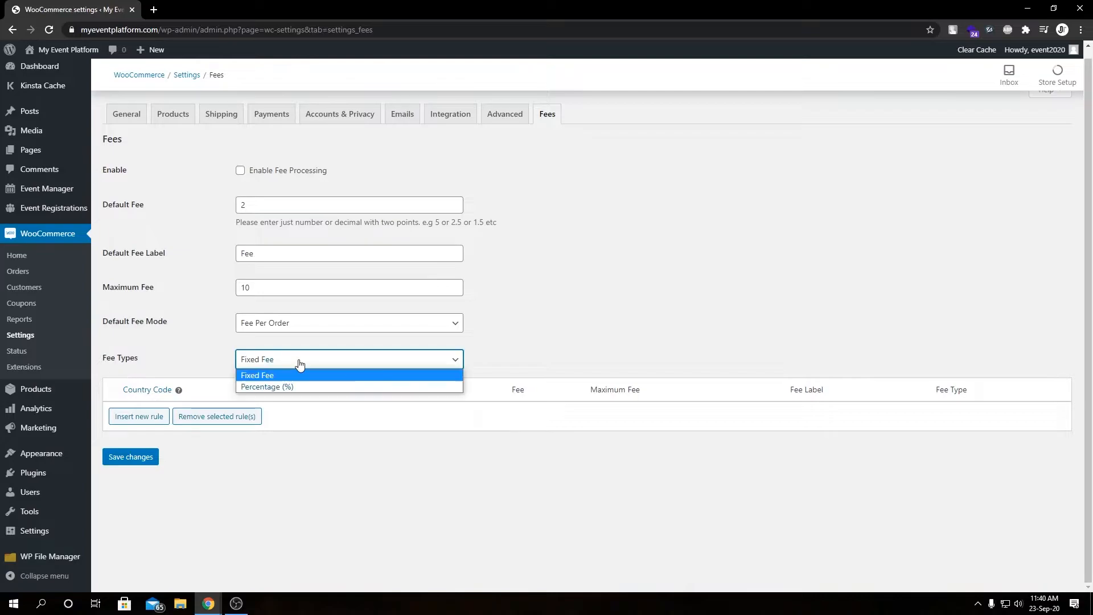
left_click(269, 387)
left_click(259, 365)
left_click(257, 376)
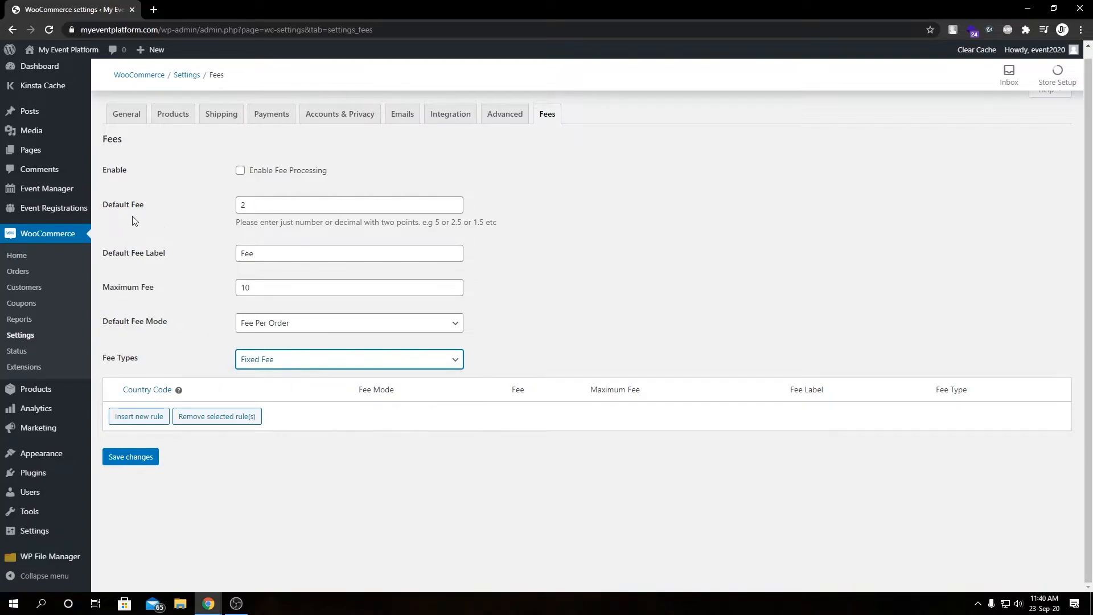
left_click(254, 205)
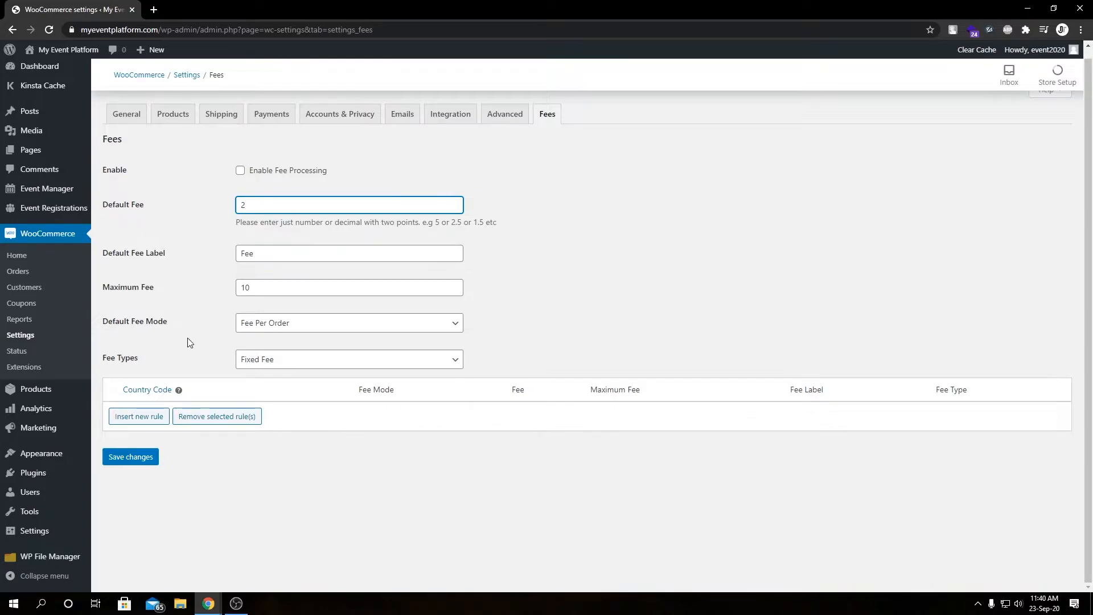
- Set the fee type to Percentage (%) and the default fee mode to Fee Per Ticket
left_click(295, 364)
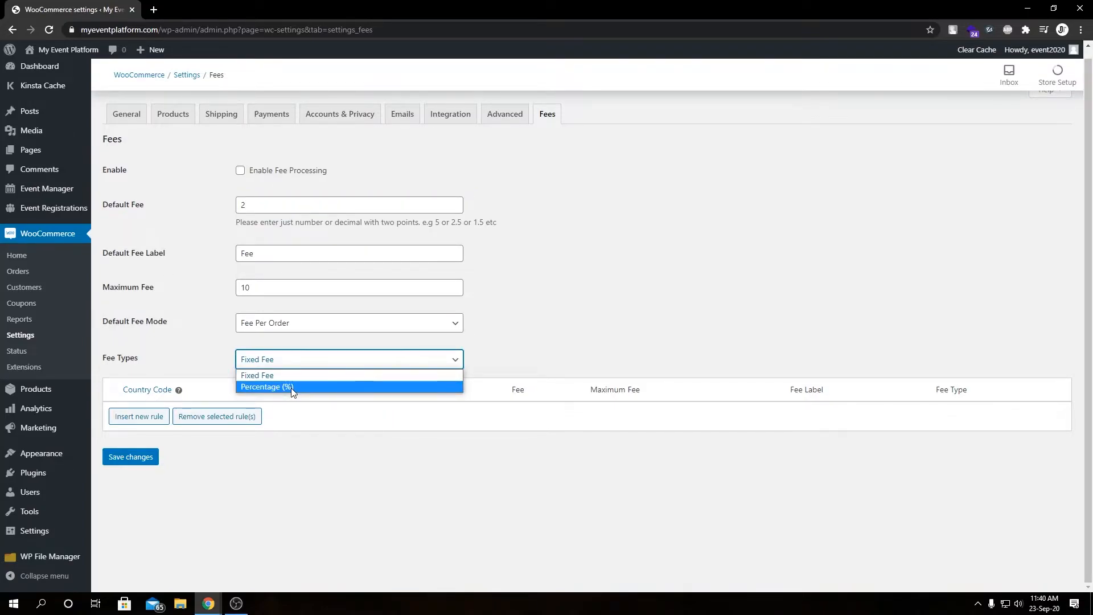
left_click(291, 388)
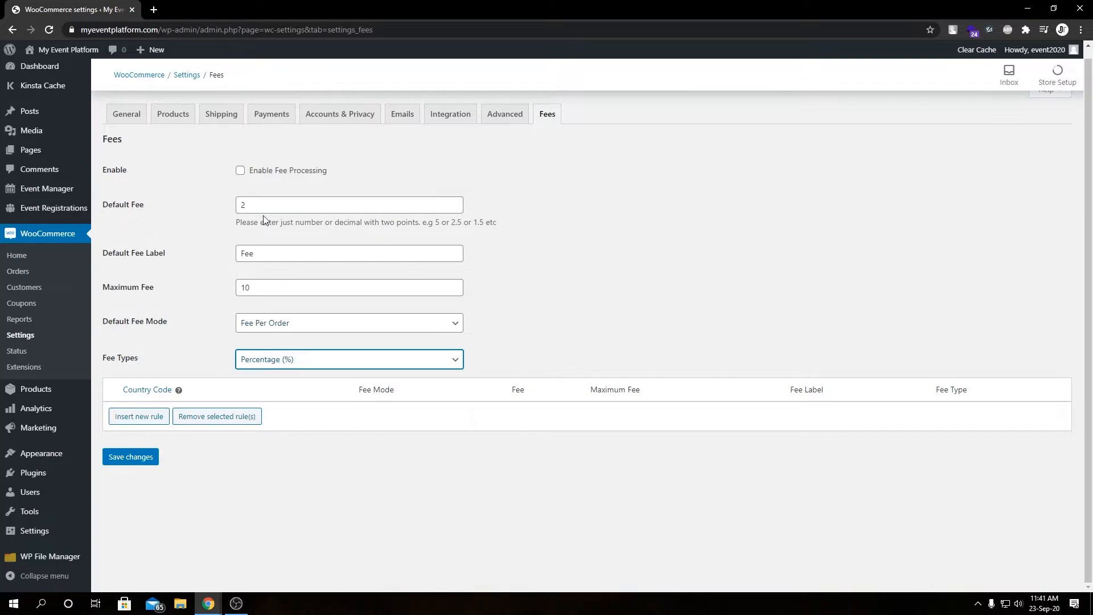
left_click(284, 211)
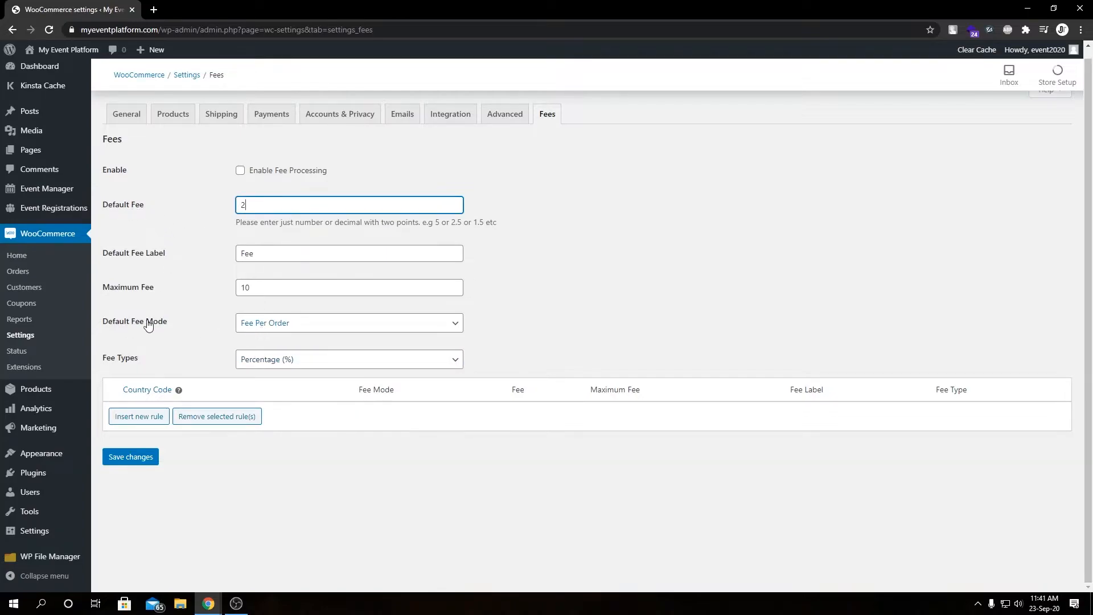
left_click(272, 325)
left_click(279, 337)
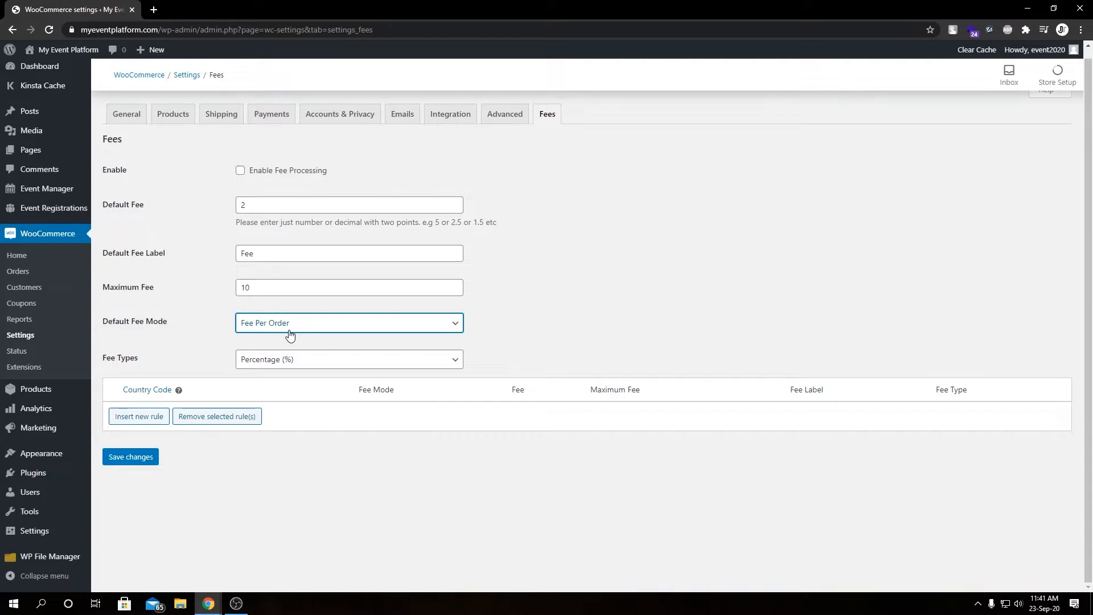
left_click(291, 335)
left_click(273, 350)
left_click(446, 471)
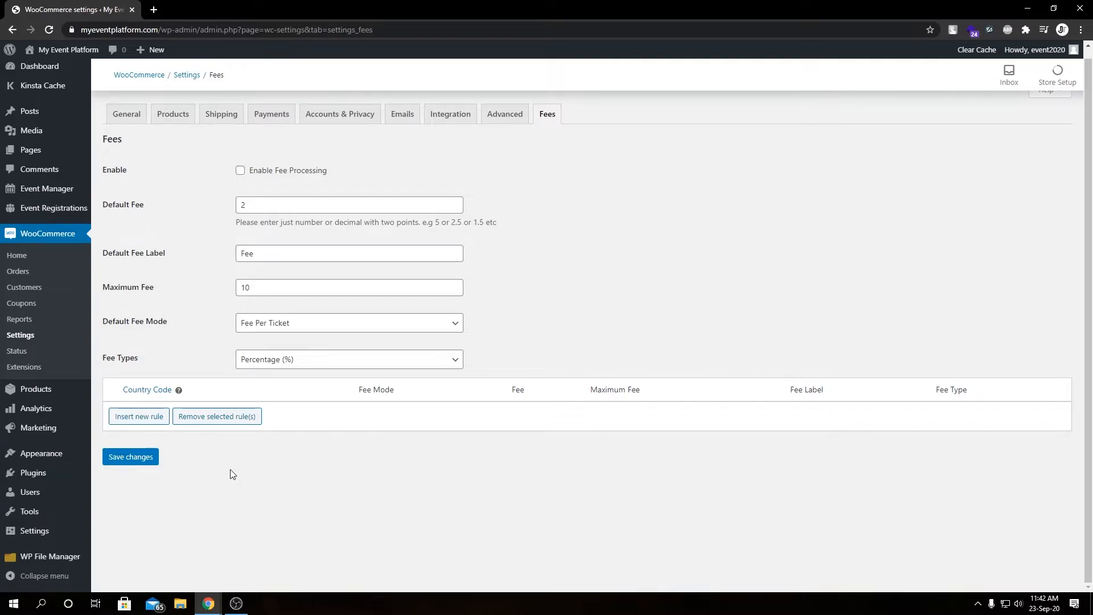
- Insert a new country fee rule and review its columns and its fee mode and fee type options
left_click(157, 427)
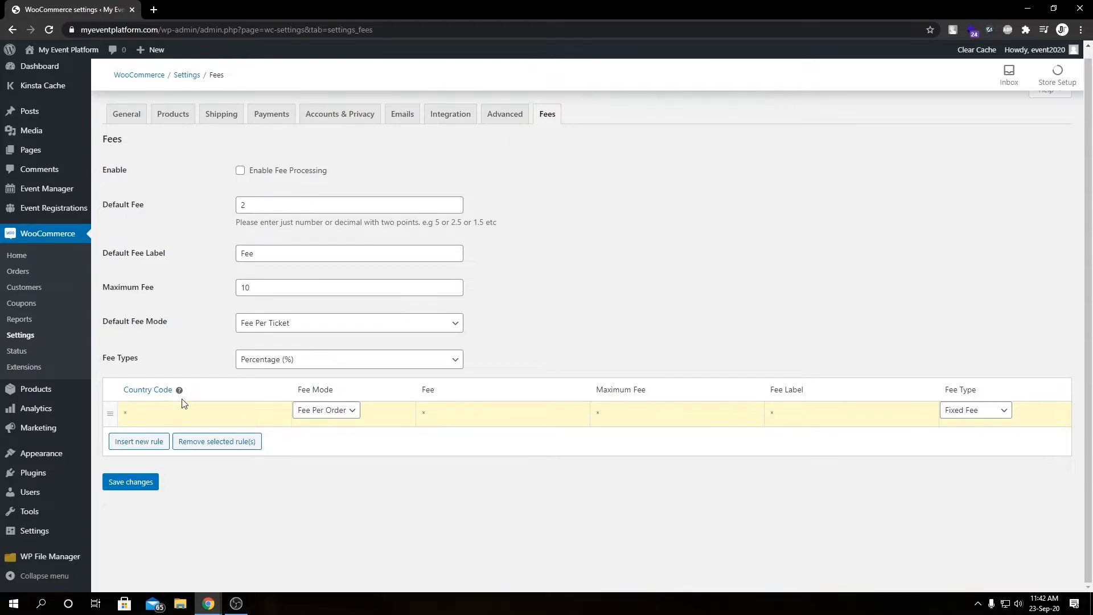
mouse_move(180, 391)
left_click(329, 413)
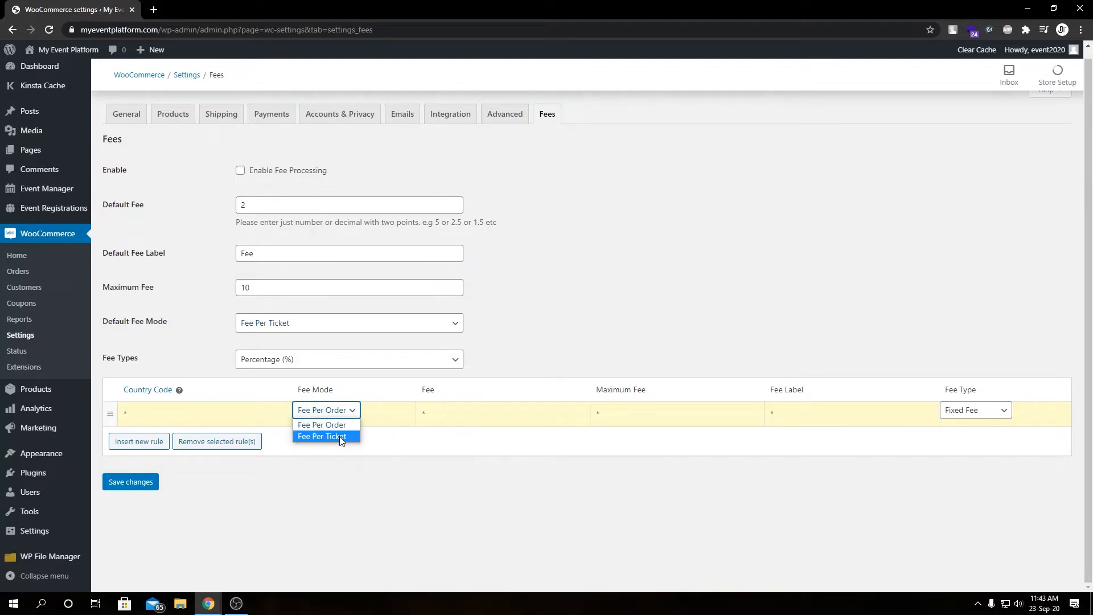
left_click(377, 456)
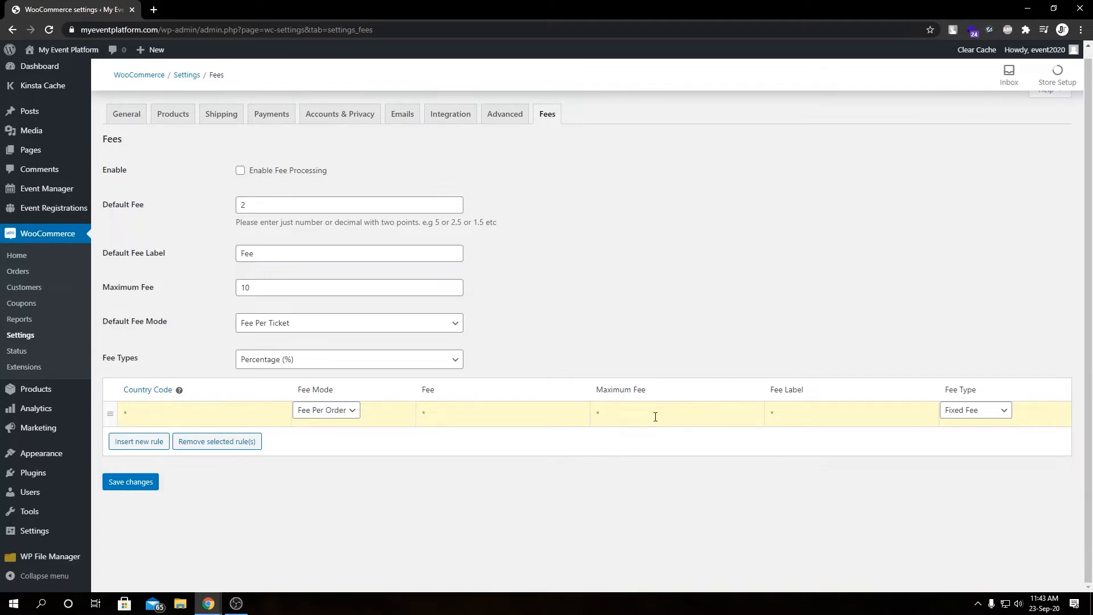
left_click(984, 414)
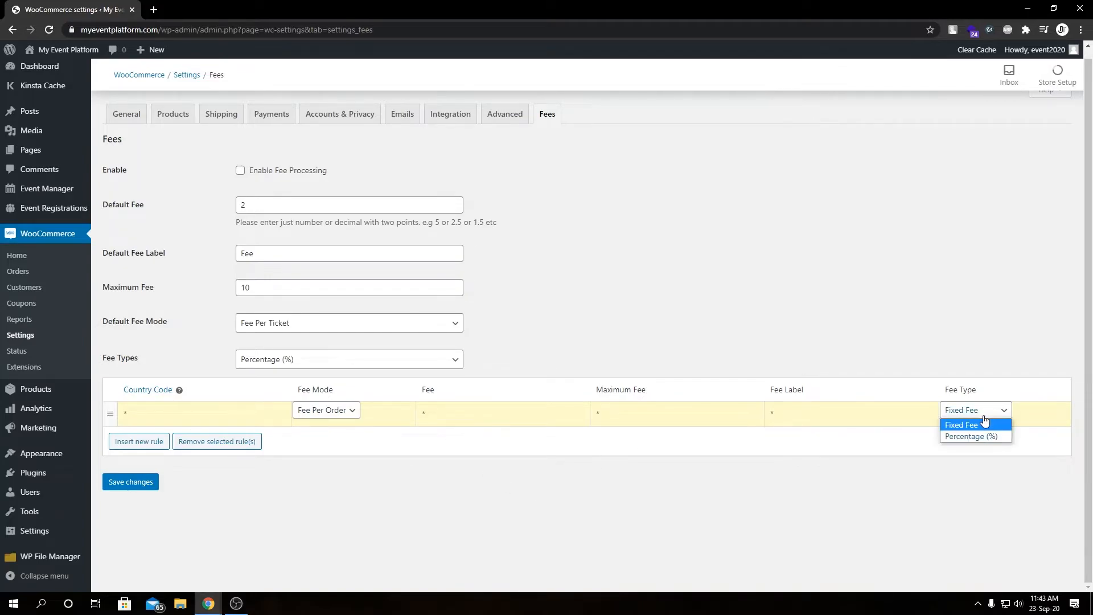
left_click(549, 307)
left_click_drag(485, 190, 479, 360)
left_click(527, 353)
left_click_drag(310, 391, 930, 403)
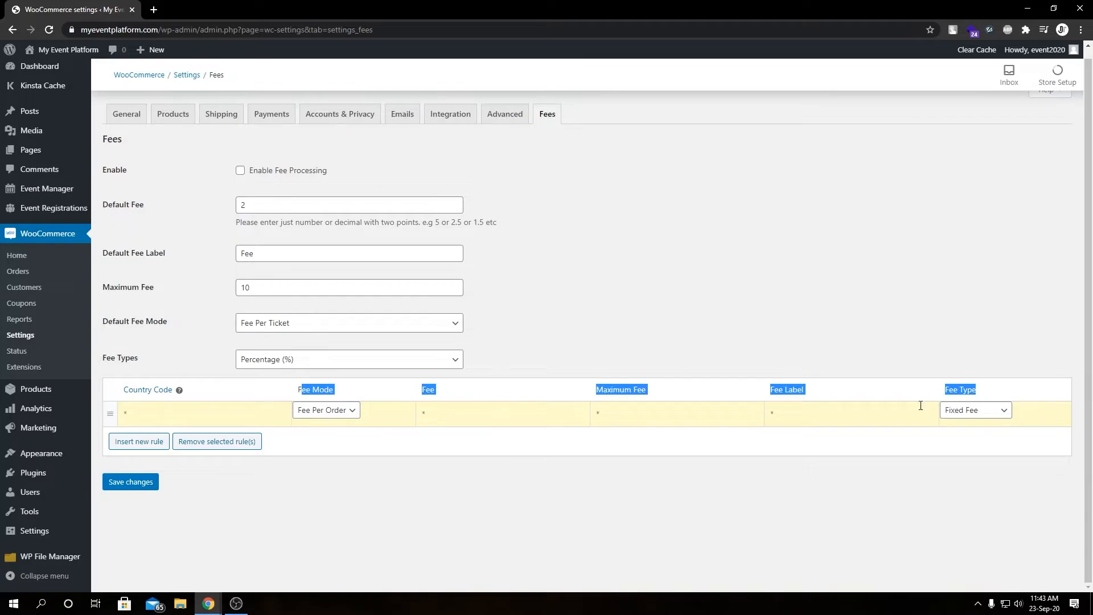
- Remove the newly inserted country fee rule from the table
left_click(149, 413)
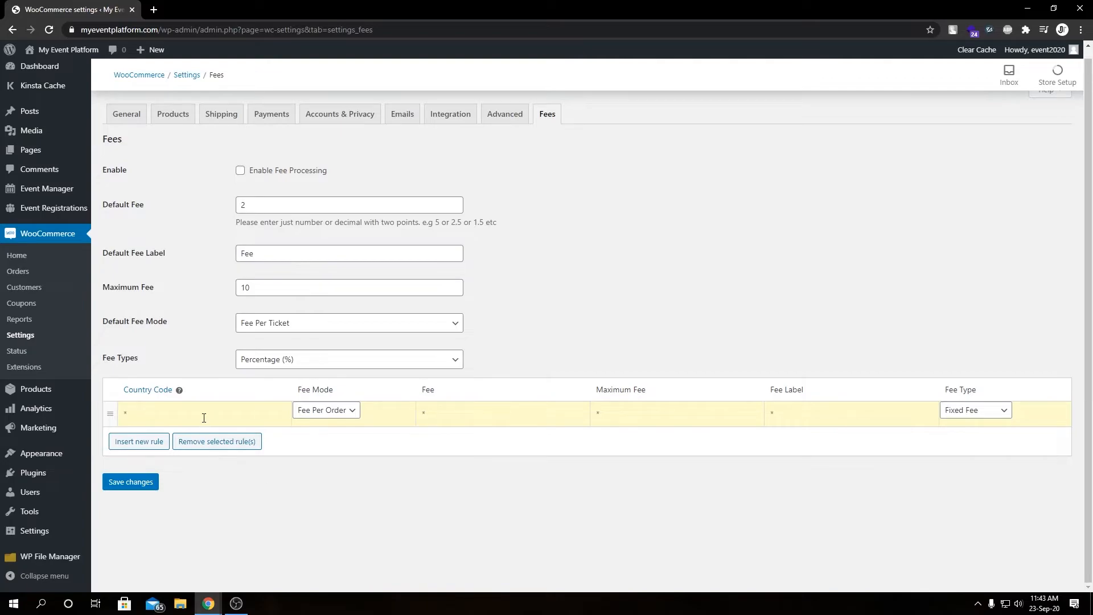
scroll(164, 398, "up", 1)
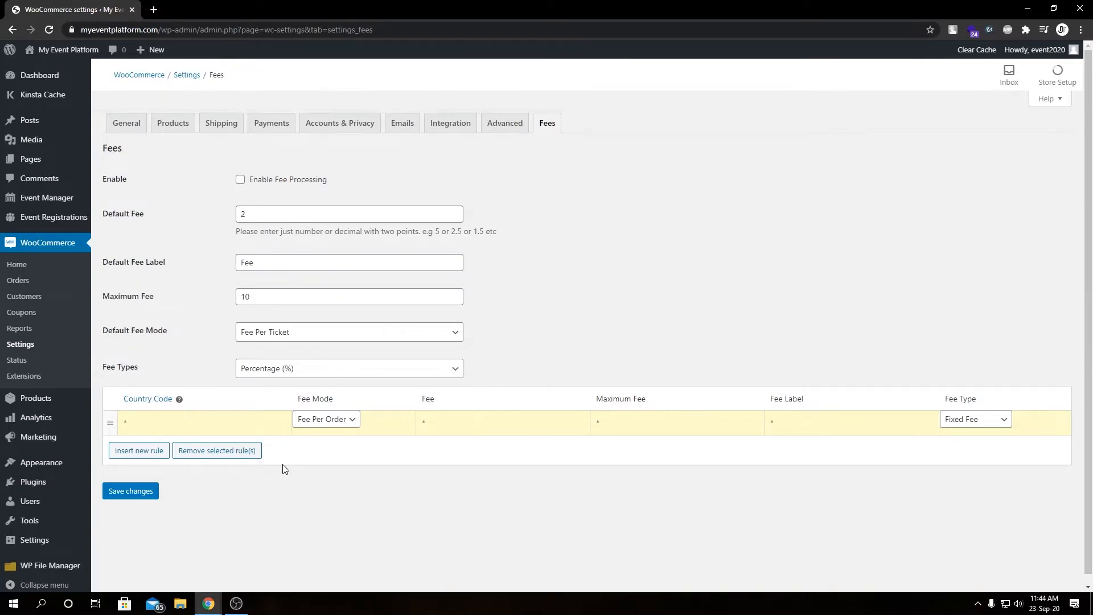
left_click(230, 453)
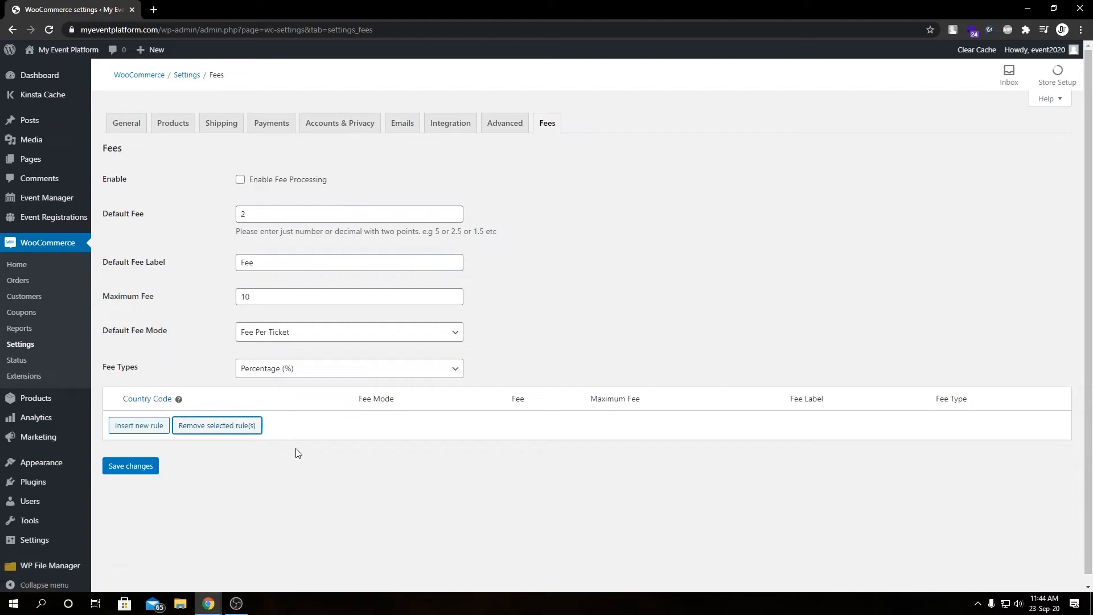
- Enable fee processing and save the fee settings
left_click(259, 180)
left_click(136, 466)
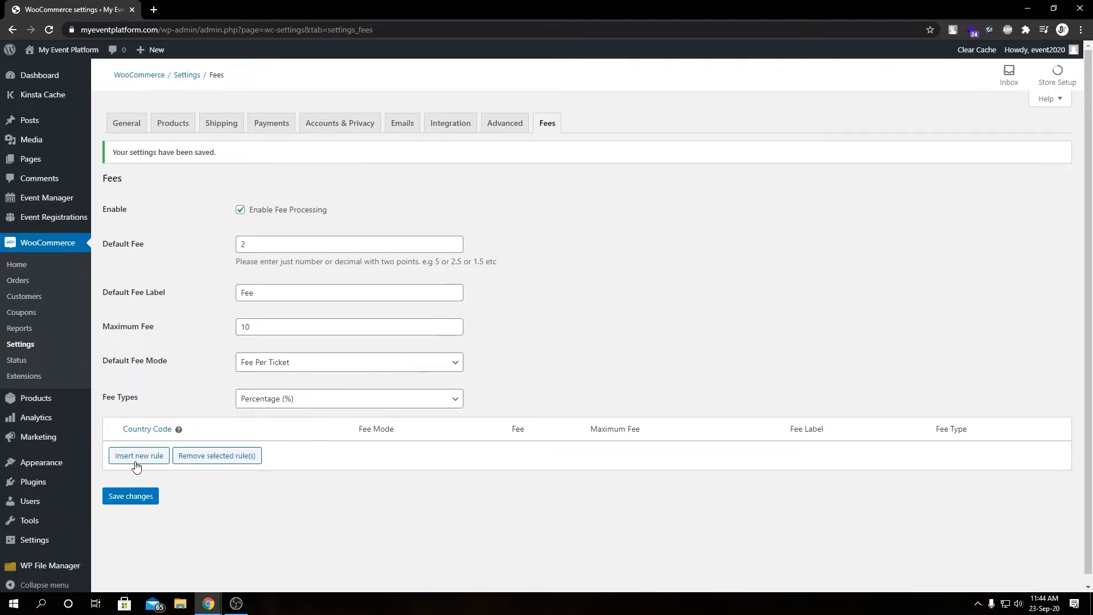
- Open the site's front end in a new tab and go to the Nature Event page from the events list
right_click(53, 66)
left_click(90, 82)
left_click_drag(78, 8, 203, 2)
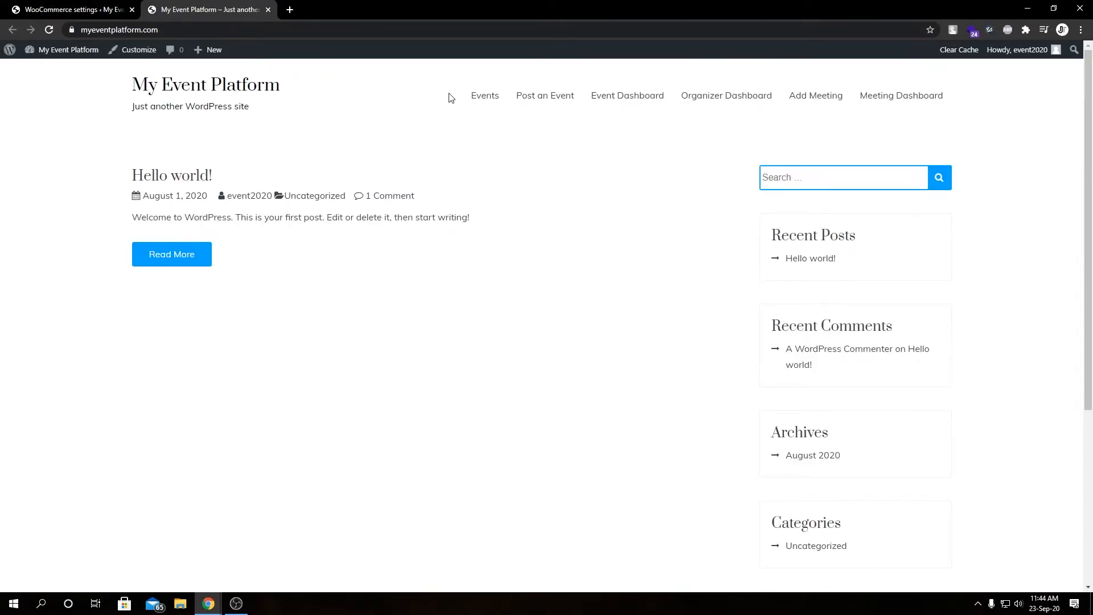
left_click(483, 98)
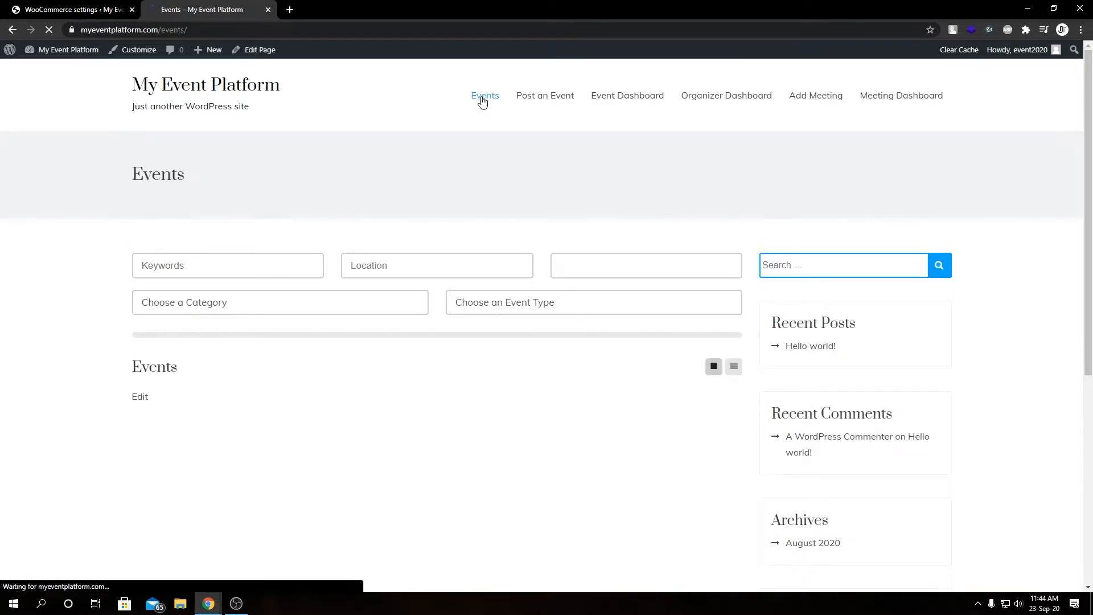
left_click(619, 407)
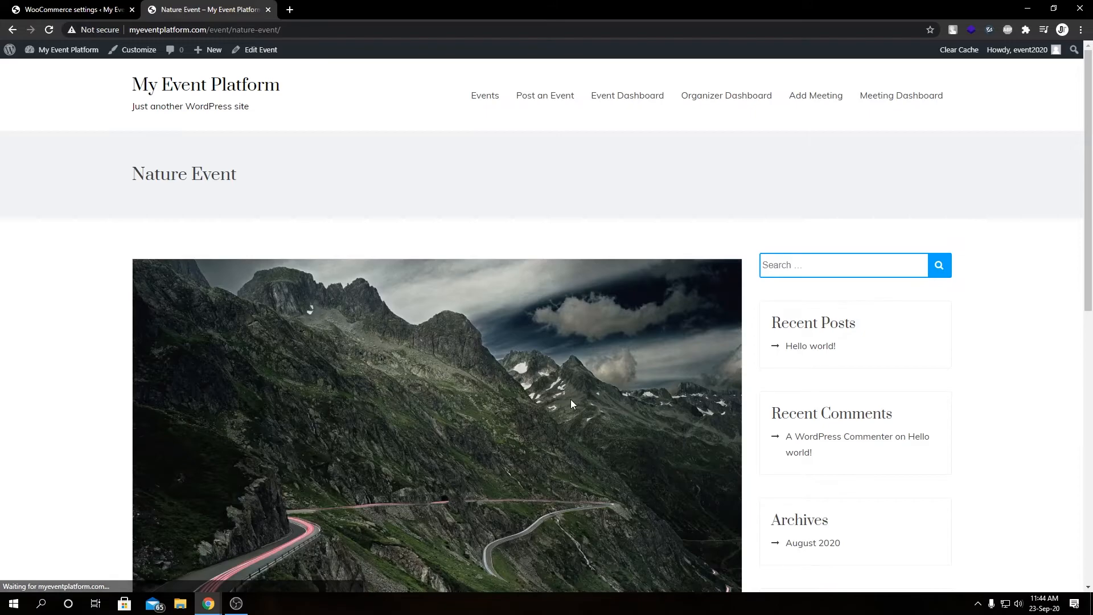
- Order one Premium Ticket for the Nature Event so that it is placed in the cart
scroll(571, 401, "down", 8)
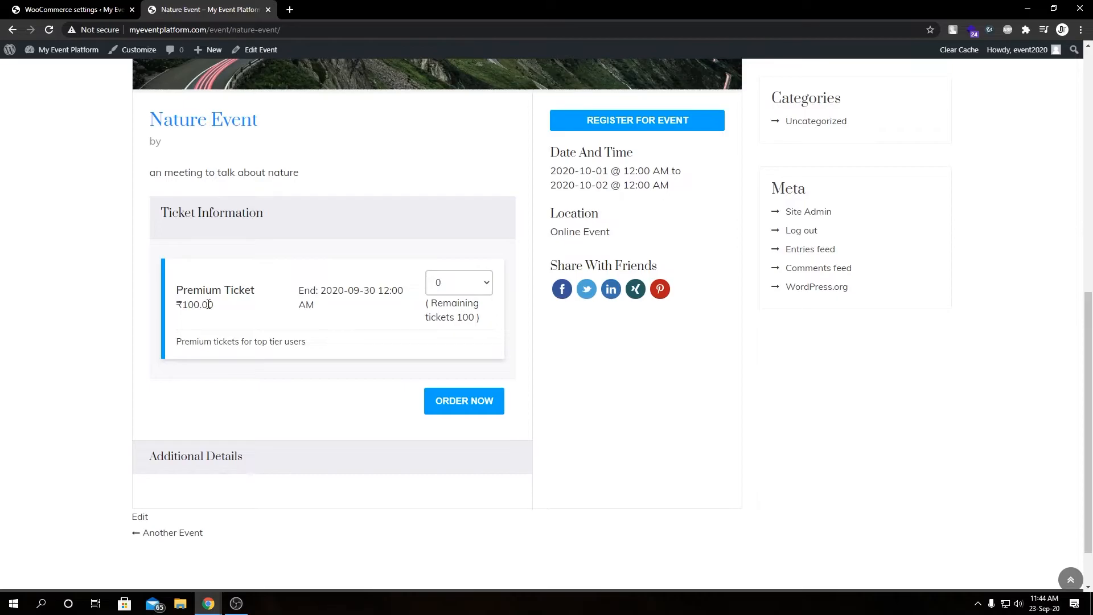
left_click(456, 285)
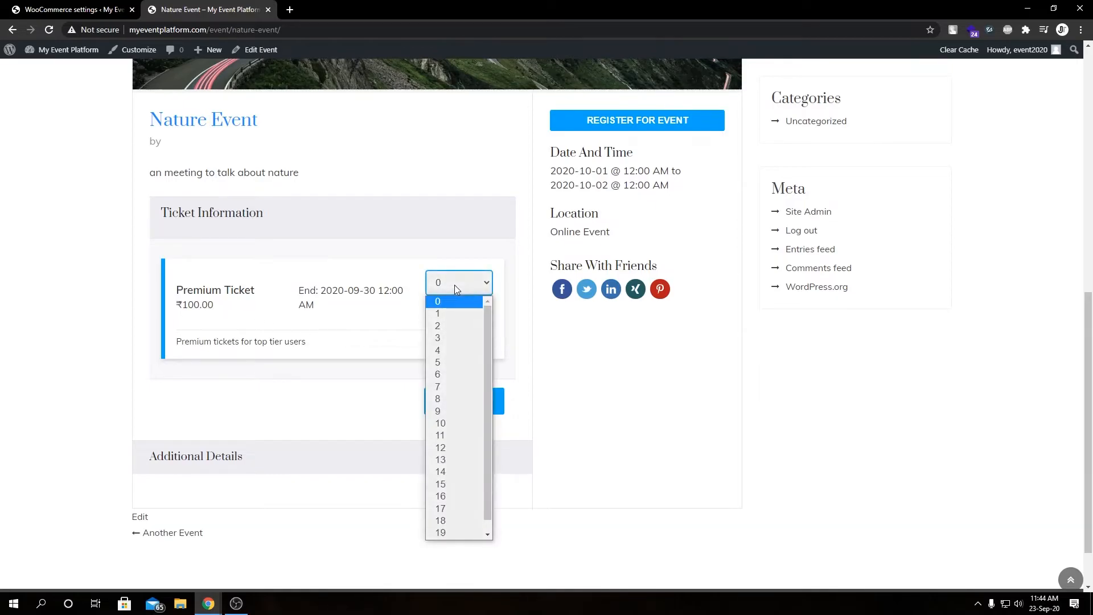
left_click(376, 311)
left_click(445, 285)
left_click(441, 314)
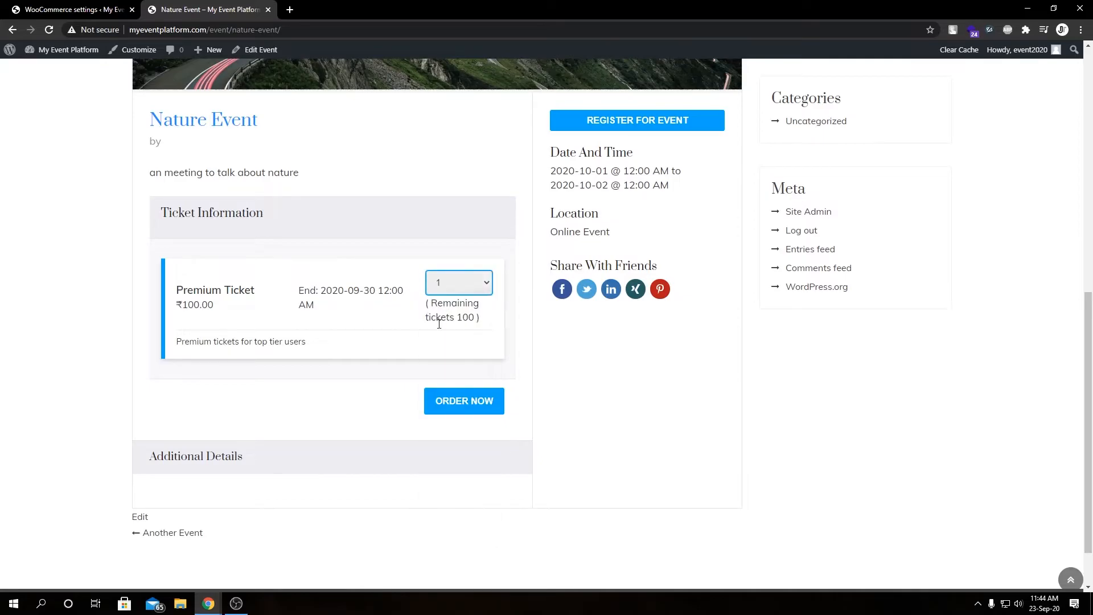
left_click(455, 400)
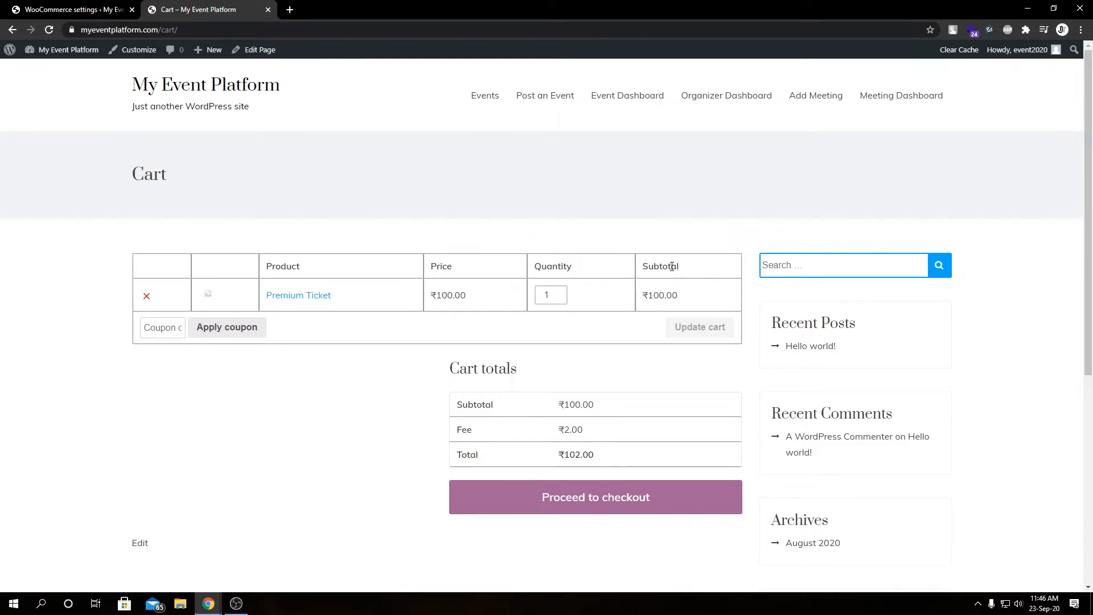
- Check the subtotal and fee lines in the cart totals
double_click(473, 405)
double_click(588, 405)
double_click(464, 430)
left_click(512, 435)
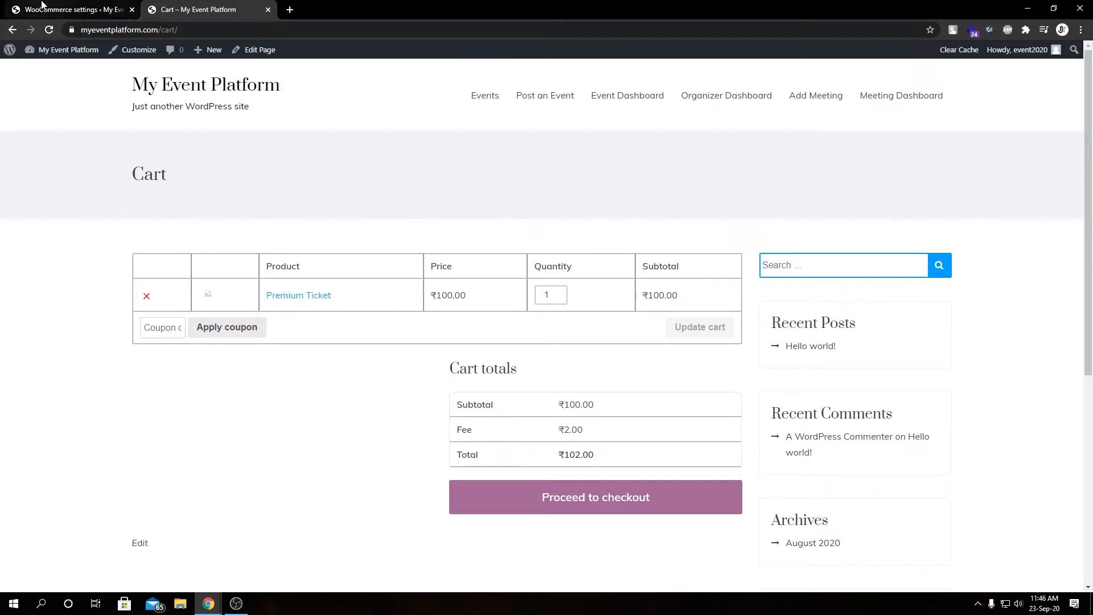
- Return to the WooCommerce fee settings and change the fee type to Fixed Fee
left_click(74, 10)
left_click(300, 212)
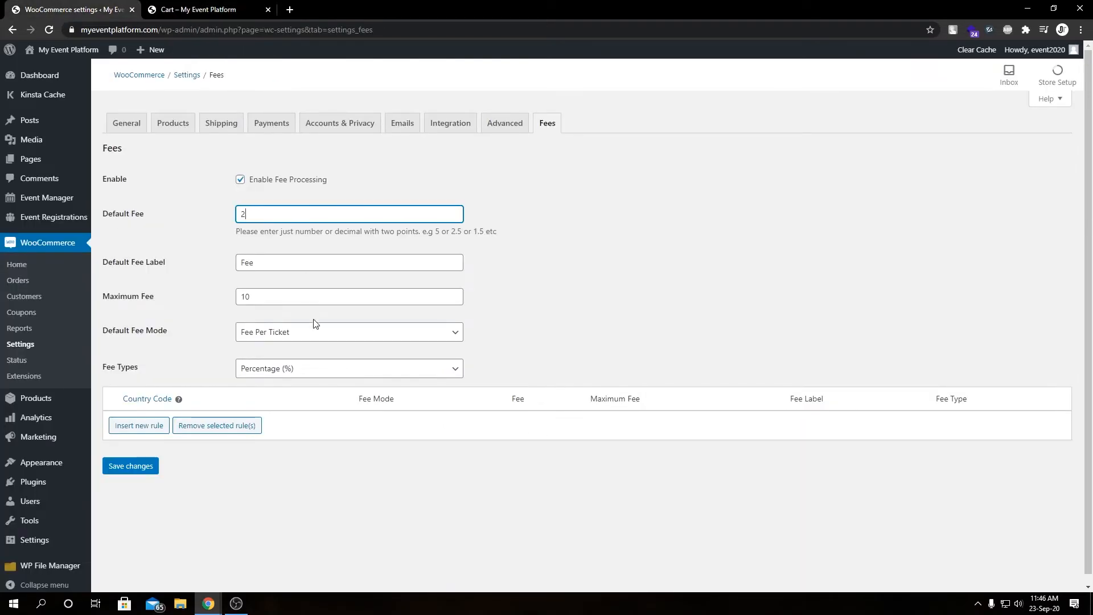
left_click(317, 369)
left_click(317, 370)
left_click(293, 367)
left_click(286, 385)
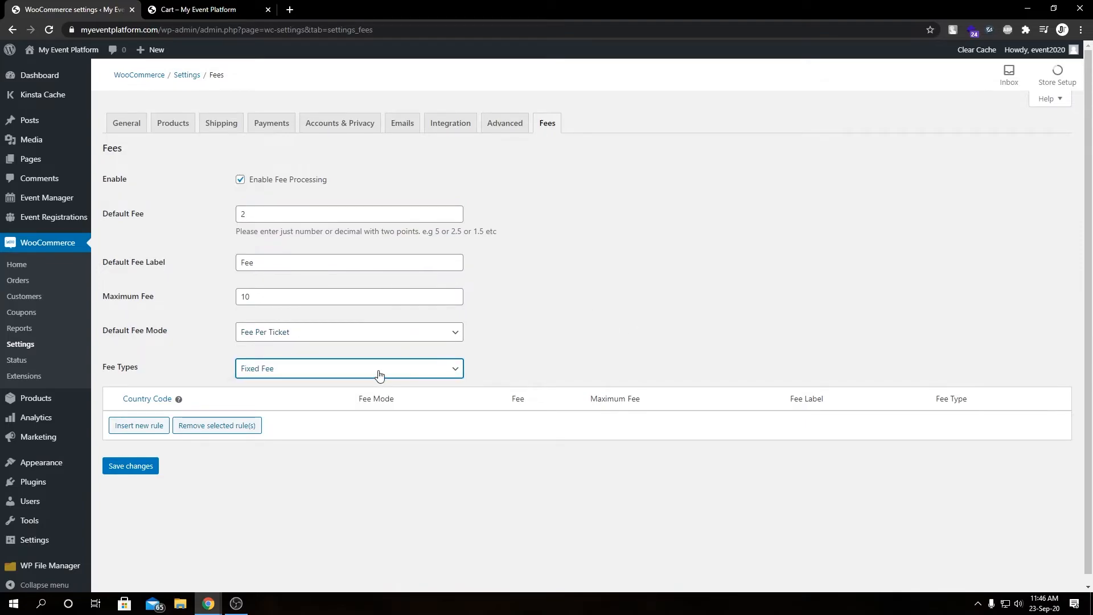
- Compare the default fee in the settings with the fee and total in the cart
left_click(237, 9)
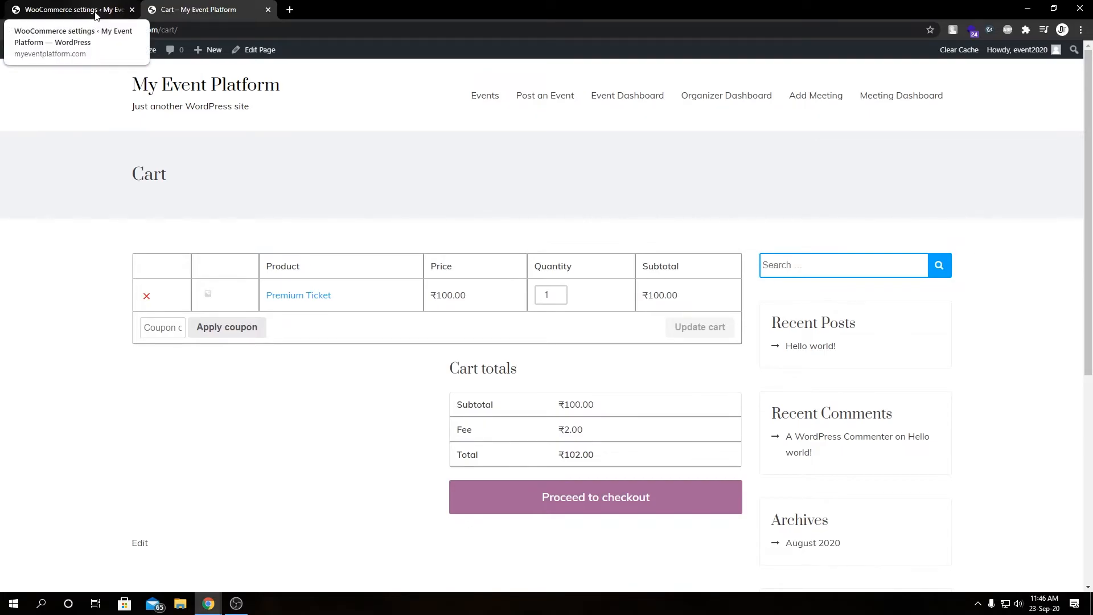
left_click(96, 16)
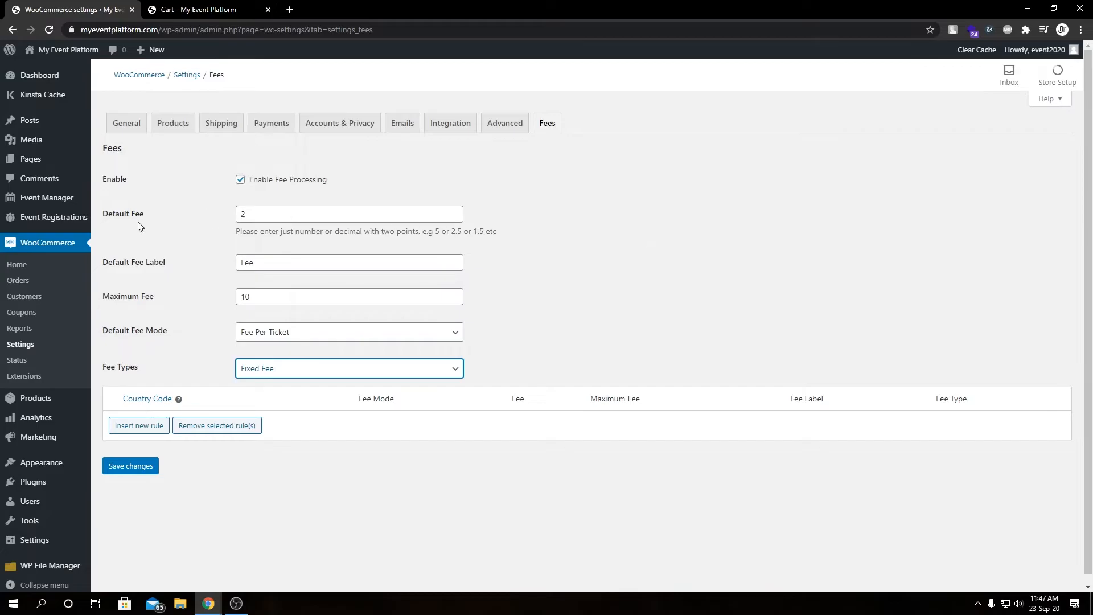
left_click(255, 217)
left_click(195, 9)
left_click_drag(578, 434, 594, 454)
left_click(195, 376)
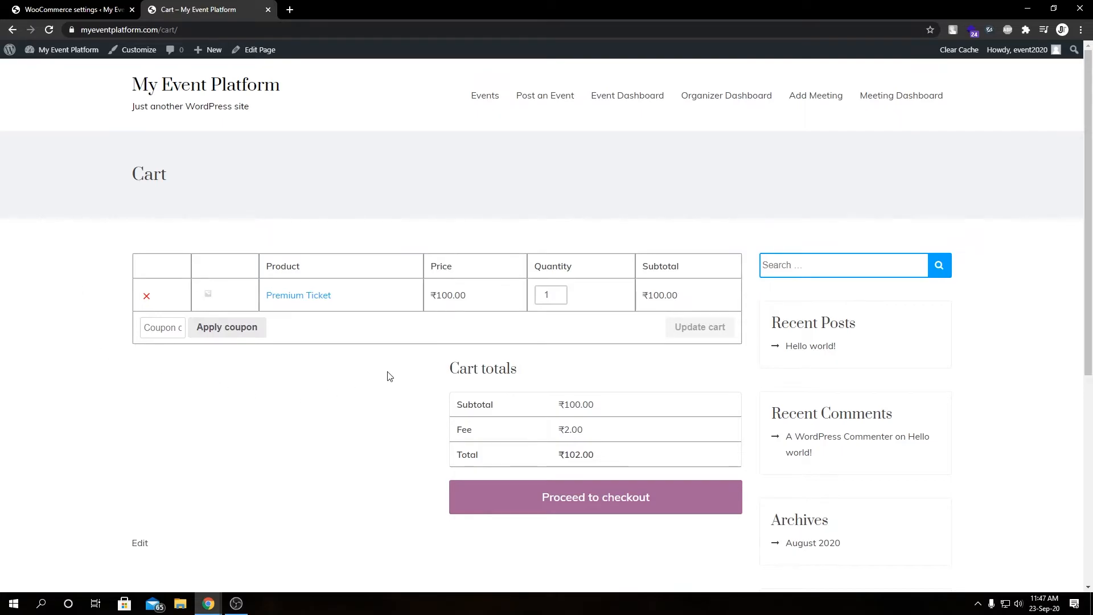
- Set the default fee to 5 with the Fixed Fee type and save the fee settings
key("ctrl+shift+Tab")
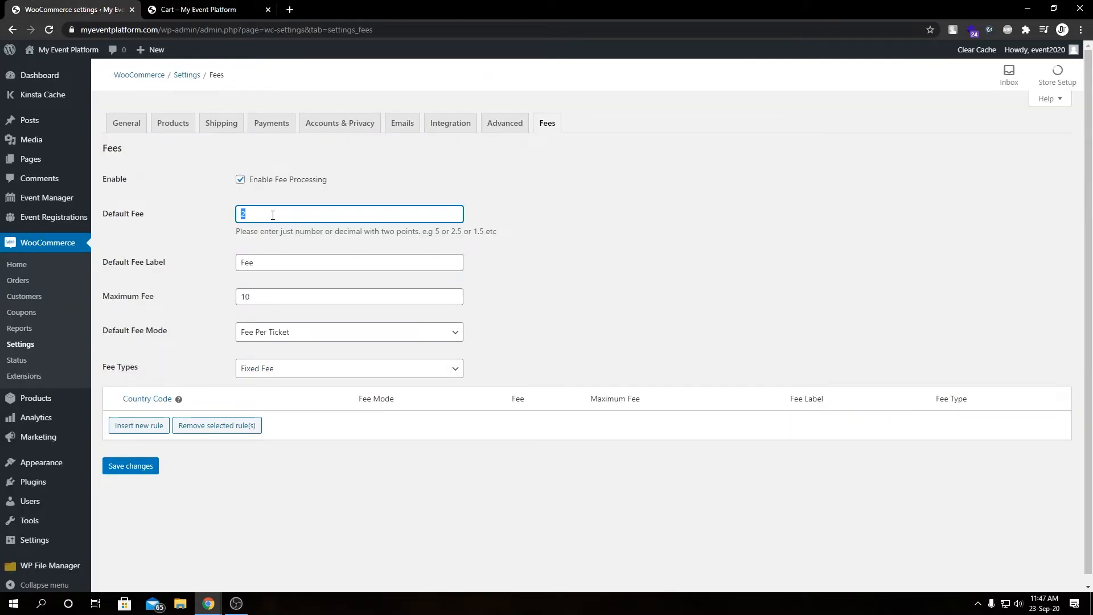
left_click(315, 470)
left_click(283, 370)
left_click(281, 381)
left_click(142, 471)
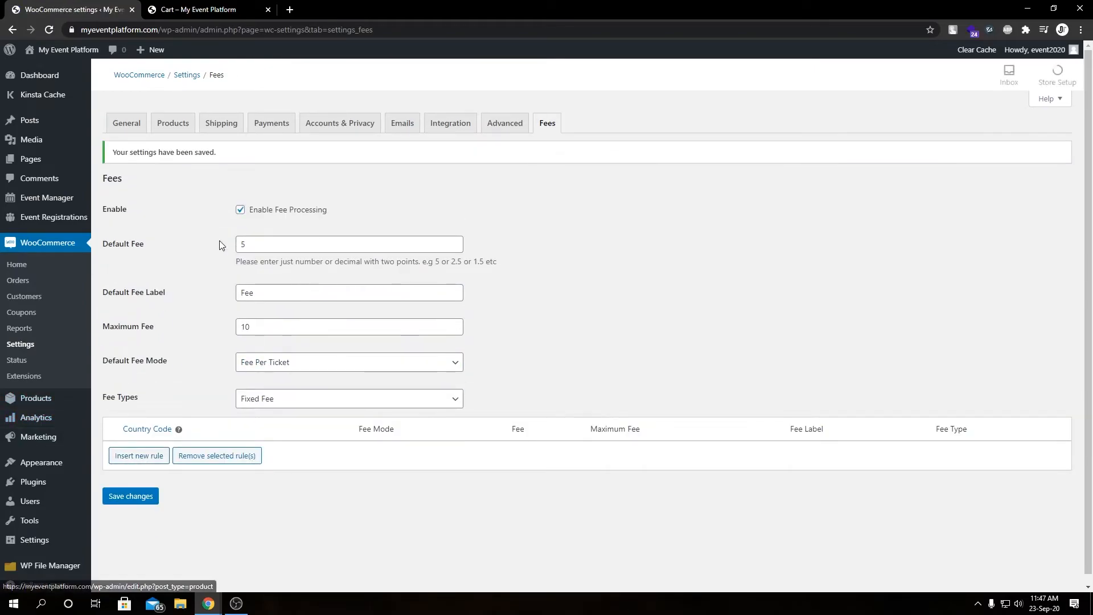
- Set the default fee mode to Fee Per Order and save the fee settings
left_click(276, 366)
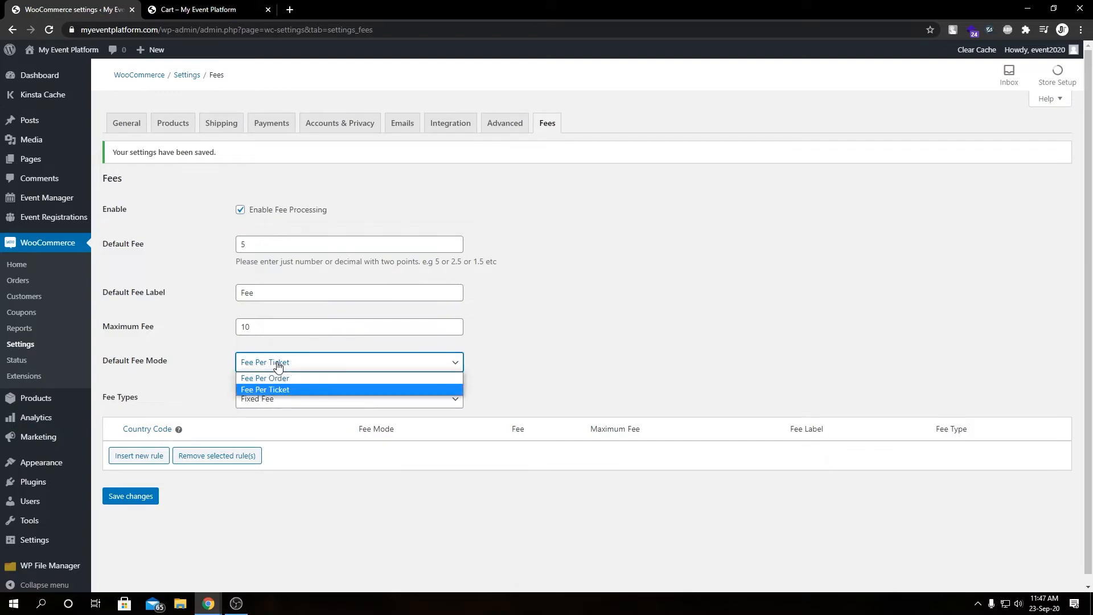
left_click(283, 379)
left_click(142, 501)
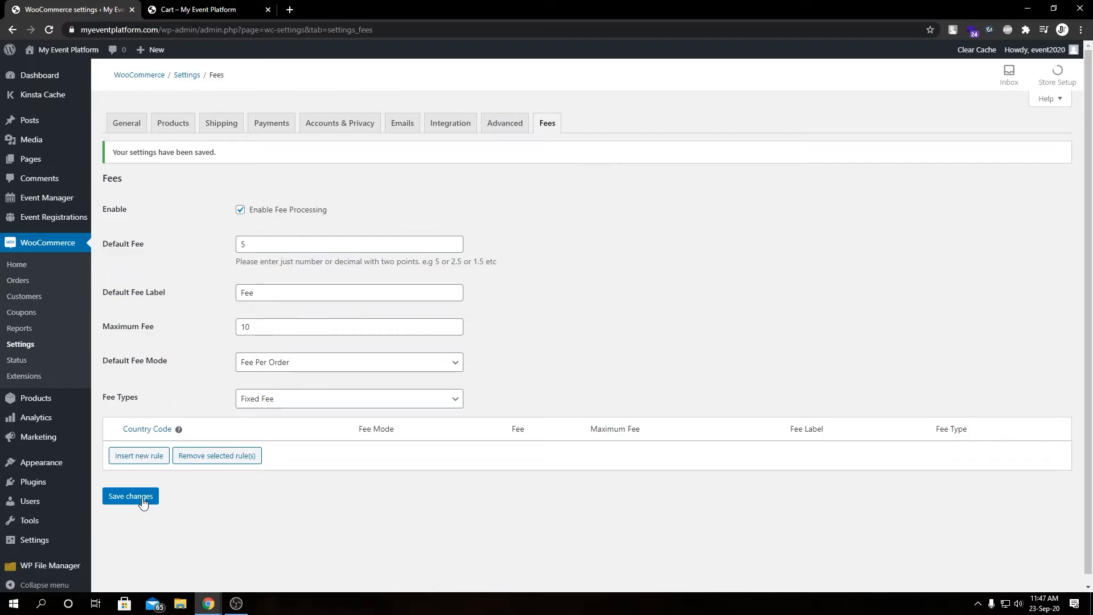
- Reload the cart and compare its fee with the default fee and fee mode in the settings
left_click(249, 28)
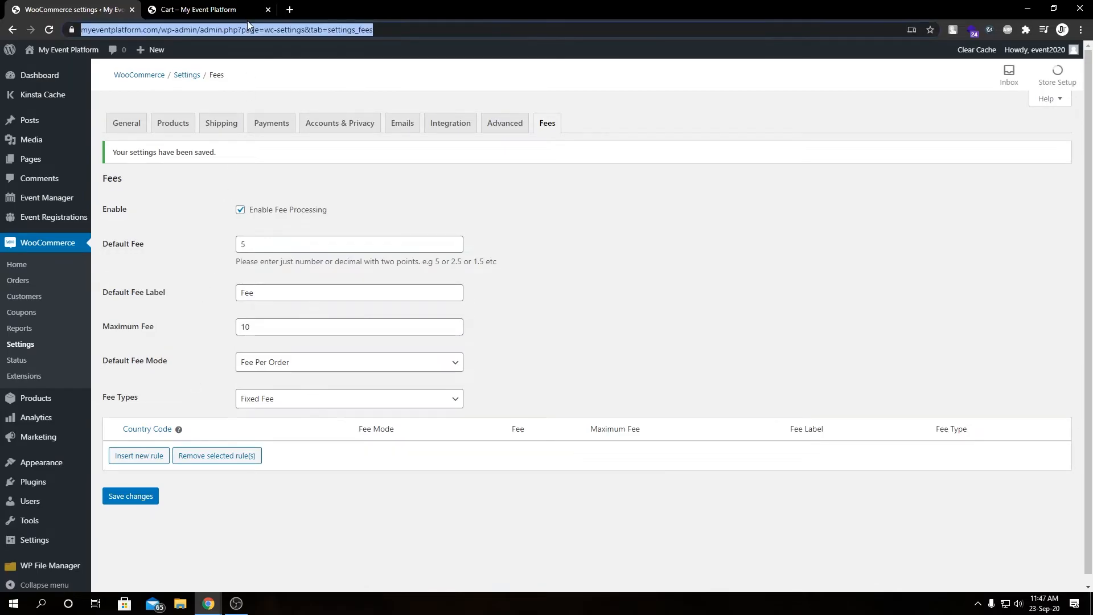
left_click(247, 12)
key("F5")
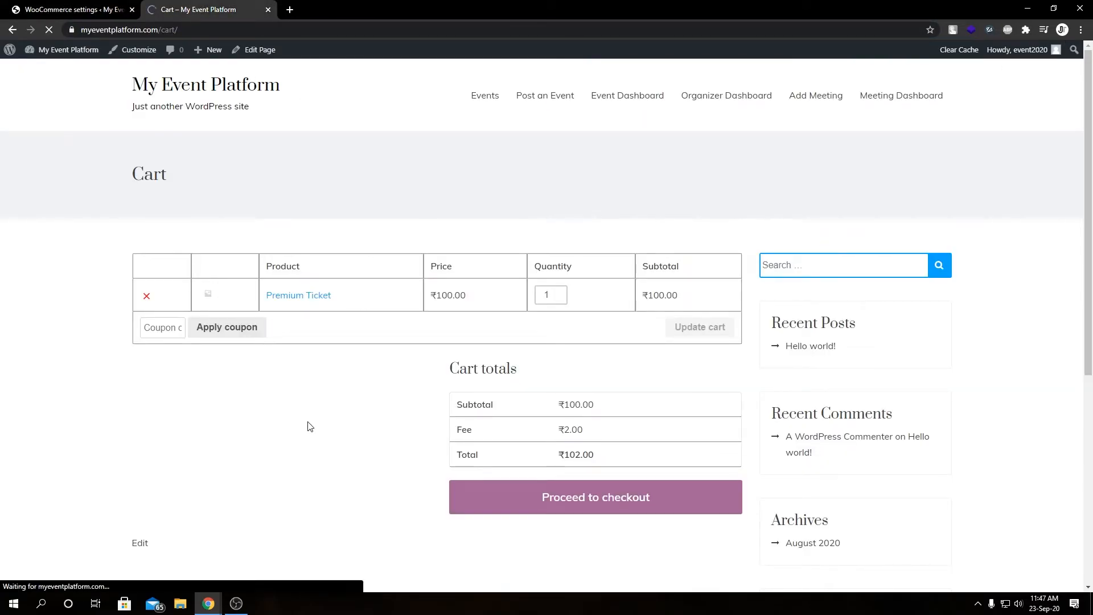
key("ctrl+shift+Tab")
left_click(251, 243)
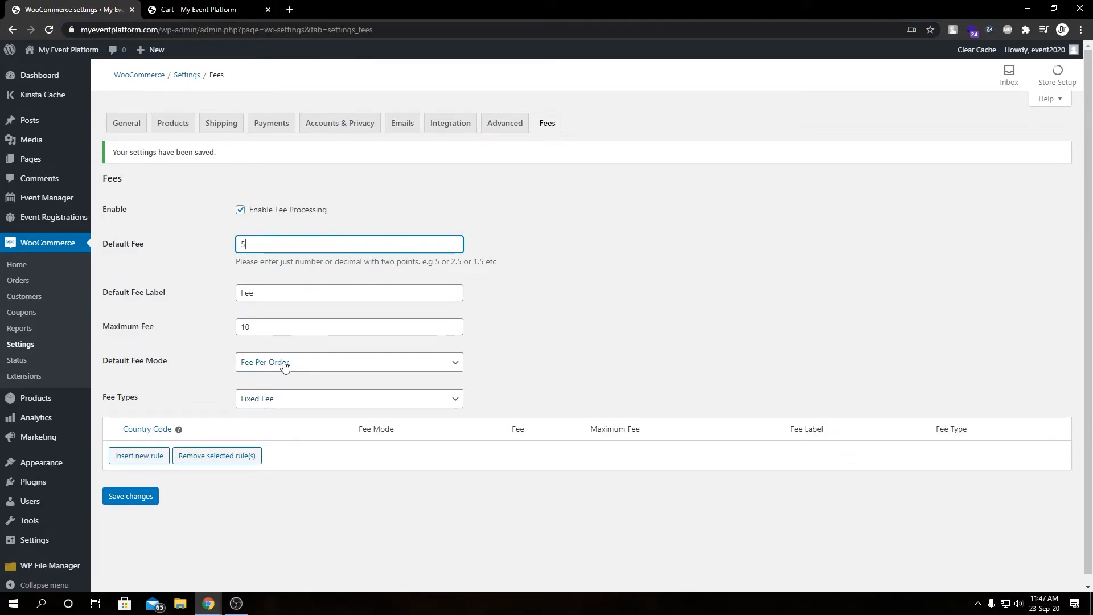
key("ctrl+Tab")
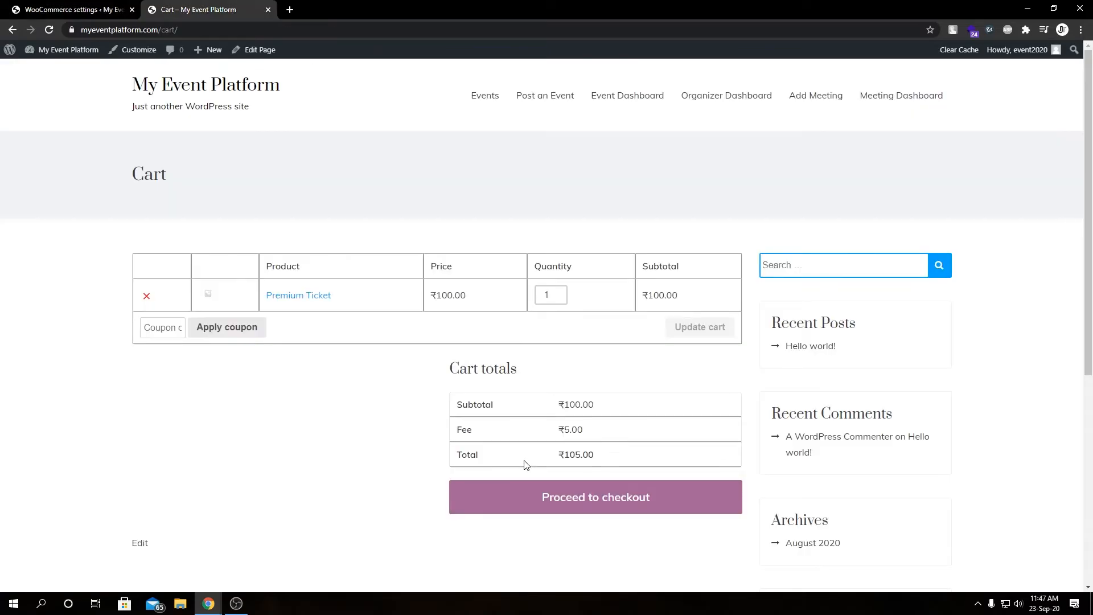
- Update the Premium Ticket quantity in the cart to 2 and check the subtotal and fee
left_click(561, 293)
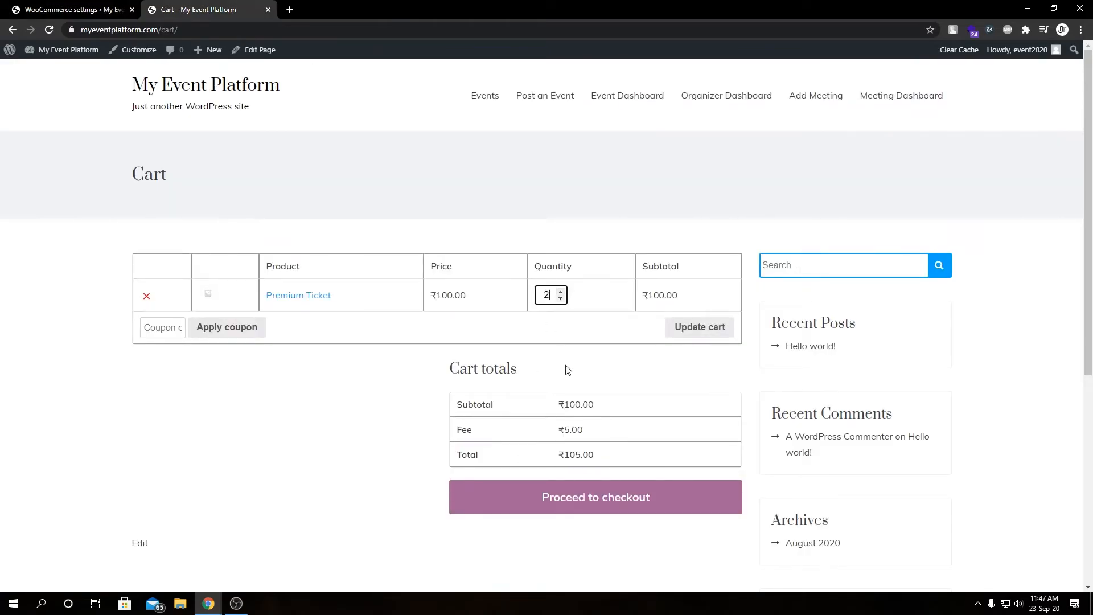
left_click(688, 327)
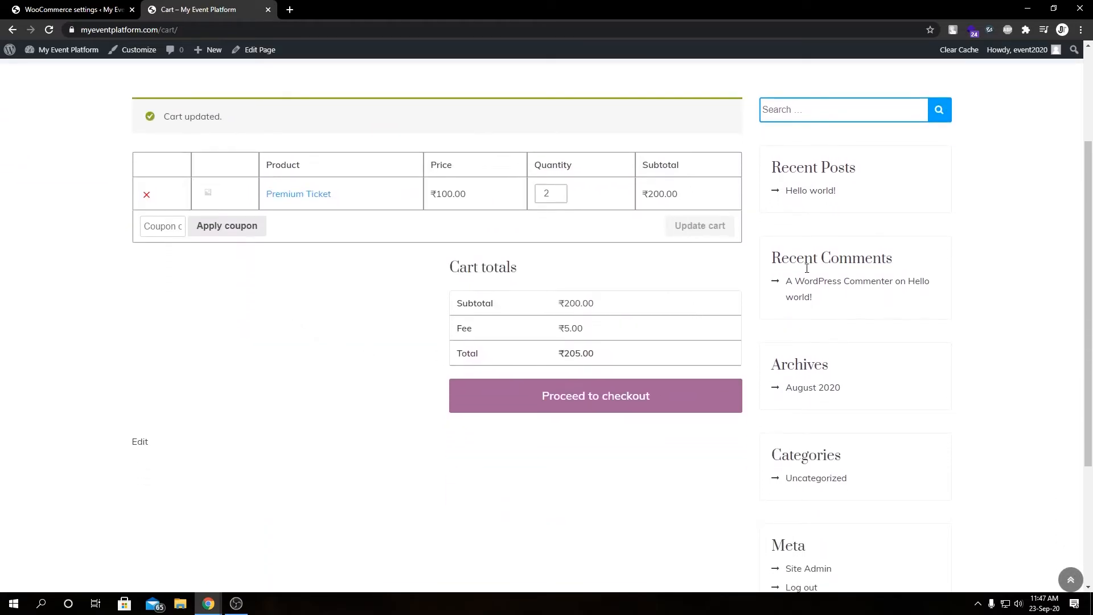
double_click(657, 193)
left_click(473, 339)
left_click_drag(567, 328, 588, 329)
- Change the fee type to Percentage (%) in the WooCommerce fee settings and save
key("ctrl+Tab")
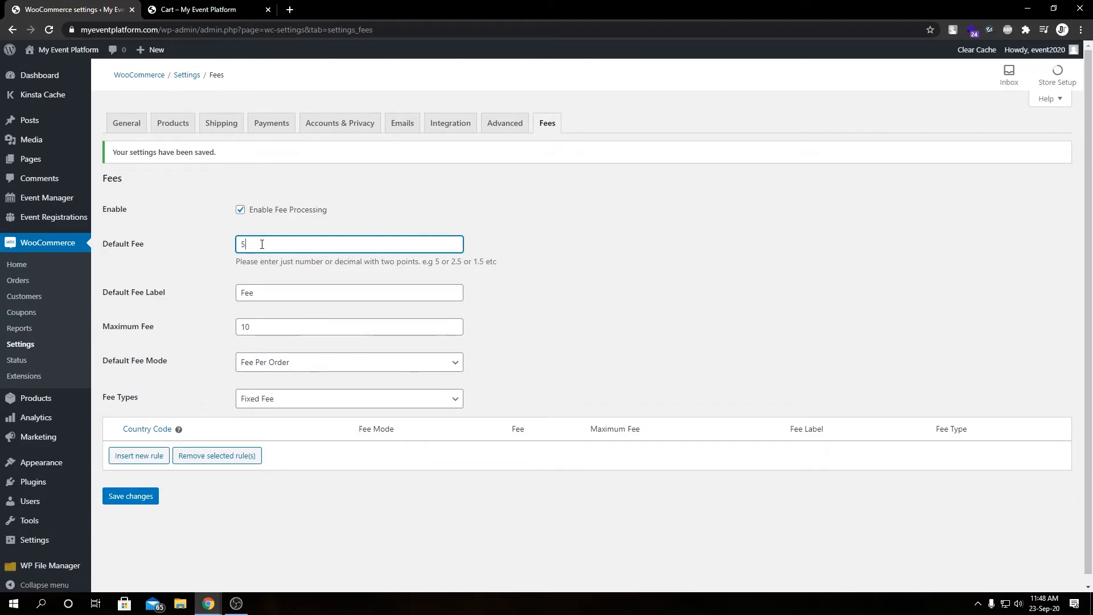
left_click(271, 399)
left_click(274, 421)
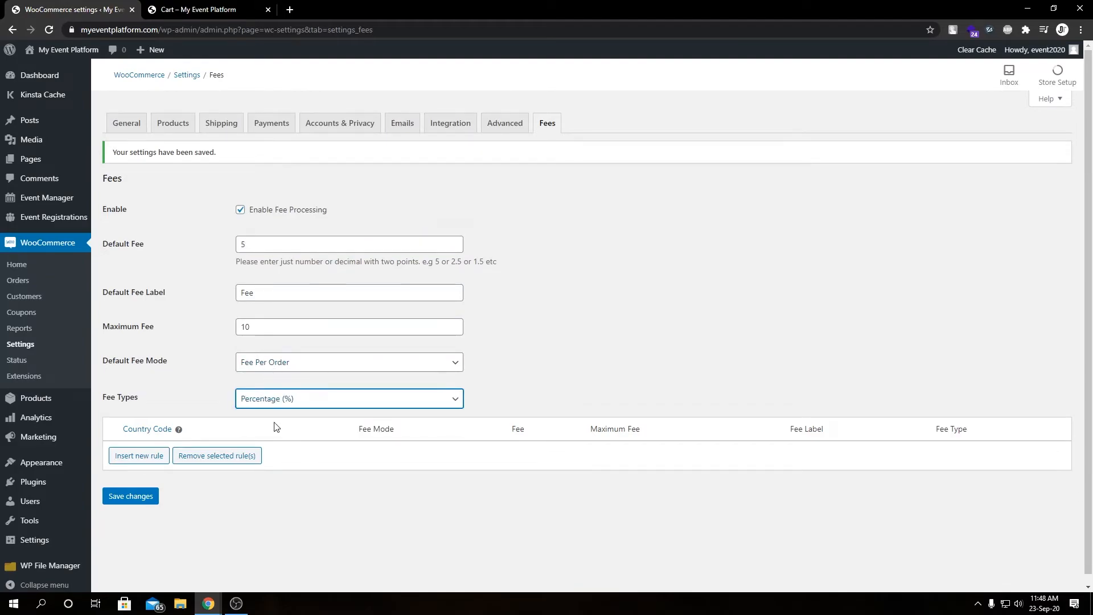
left_click(142, 500)
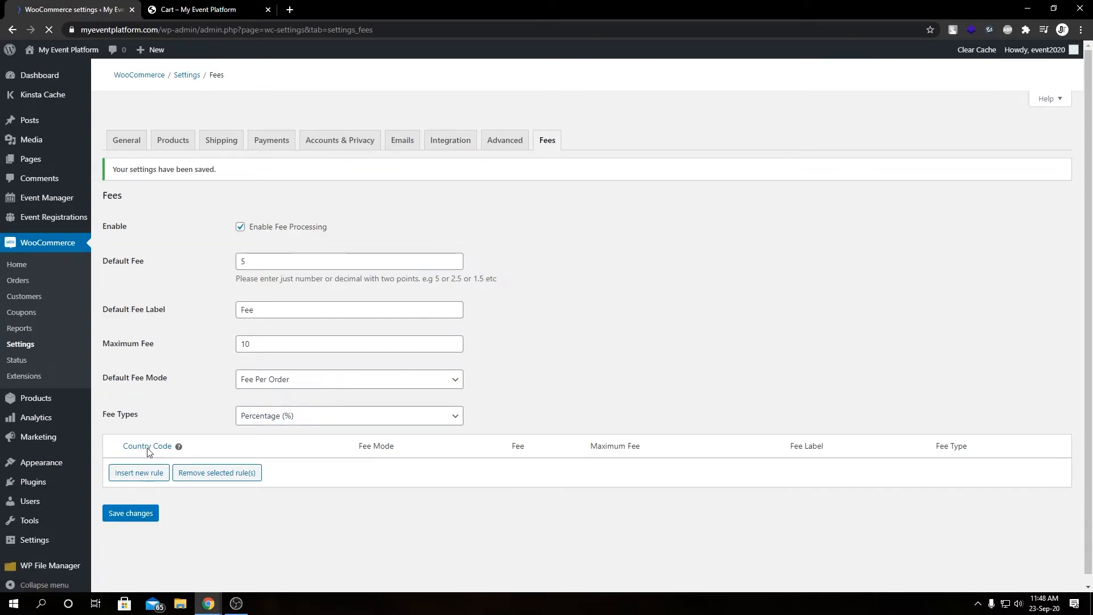
- Reload the cart and compare its subtotal and fee with the percentage fee settings
left_click(233, 4)
left_click(249, 357)
key("F5")
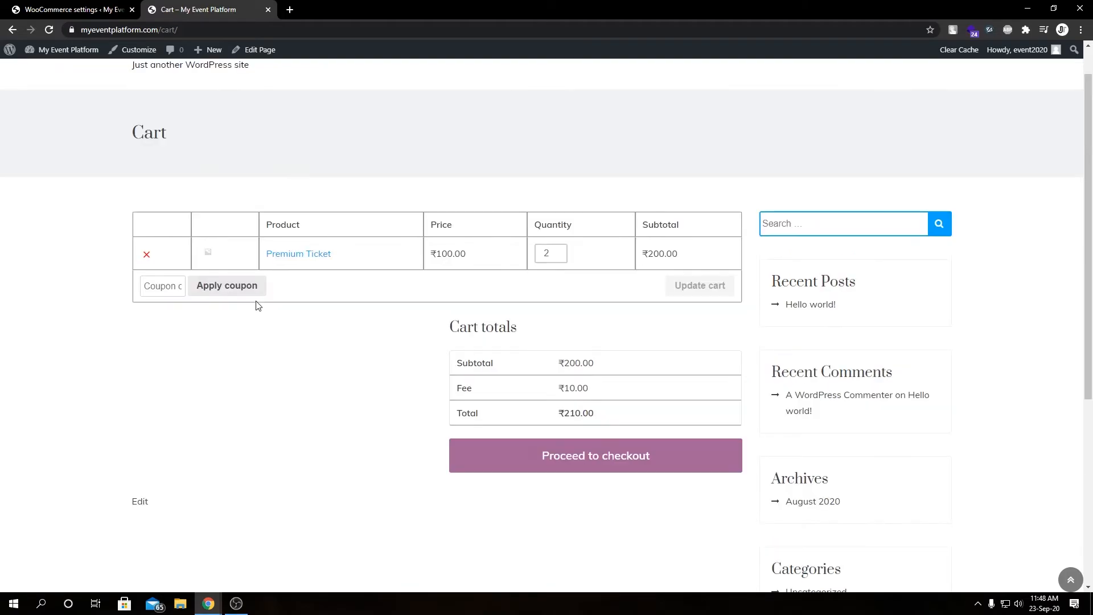
double_click(462, 386)
double_click(565, 387)
key("ctrl+shift+Tab")
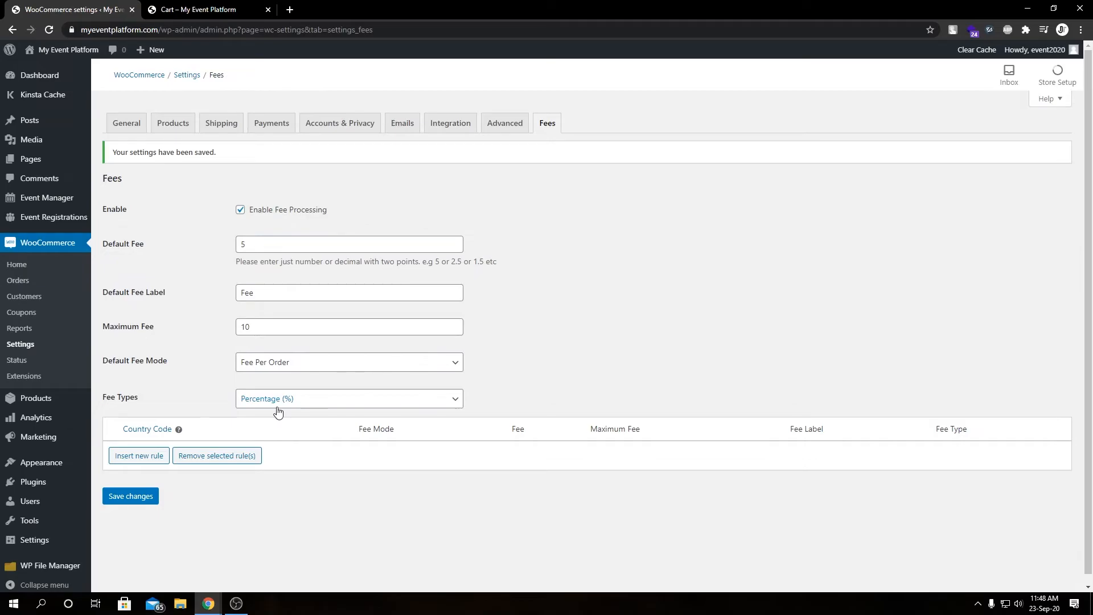
left_click(215, 6)
left_click(209, 7)
left_click_drag(648, 254, 664, 254)
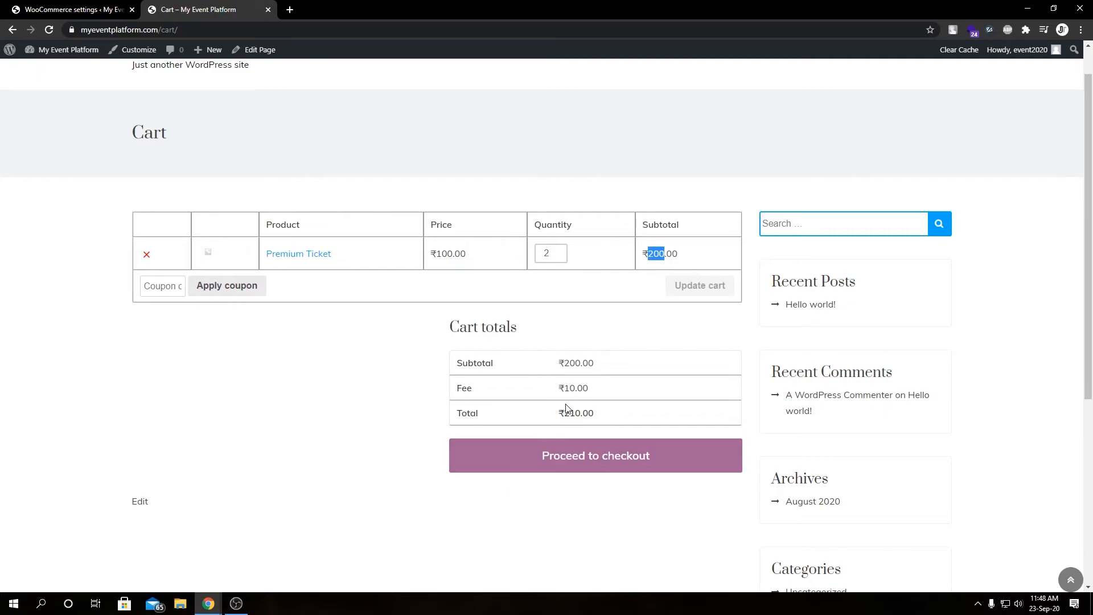
left_click(349, 323)
- Set the fee type to Fixed Fee and the default fee mode to Fee Per Ticket, and save the settings
left_click(74, 9)
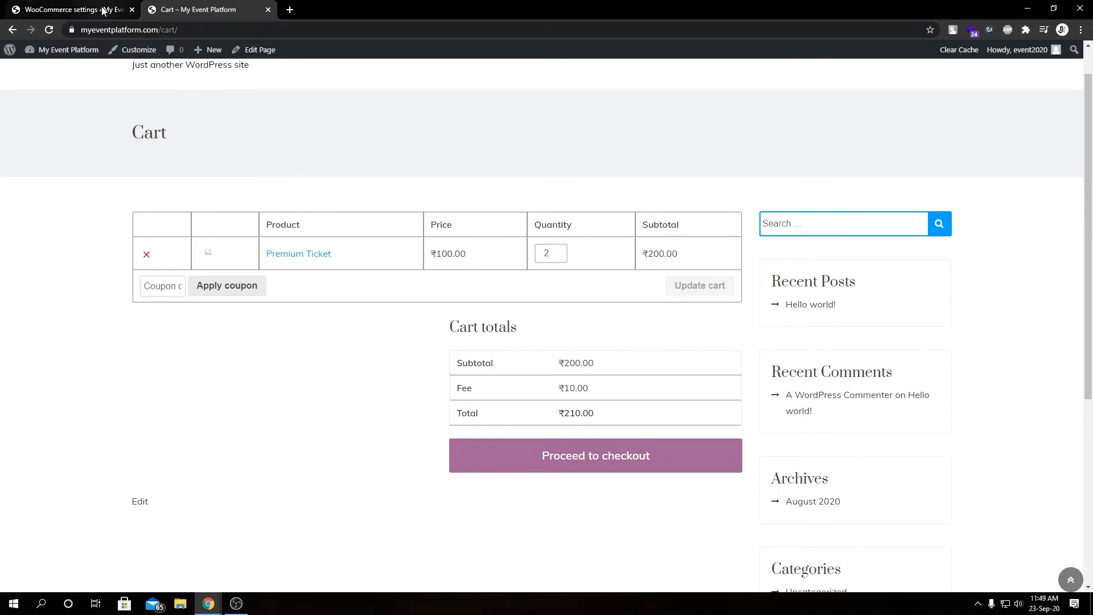
left_click(273, 400)
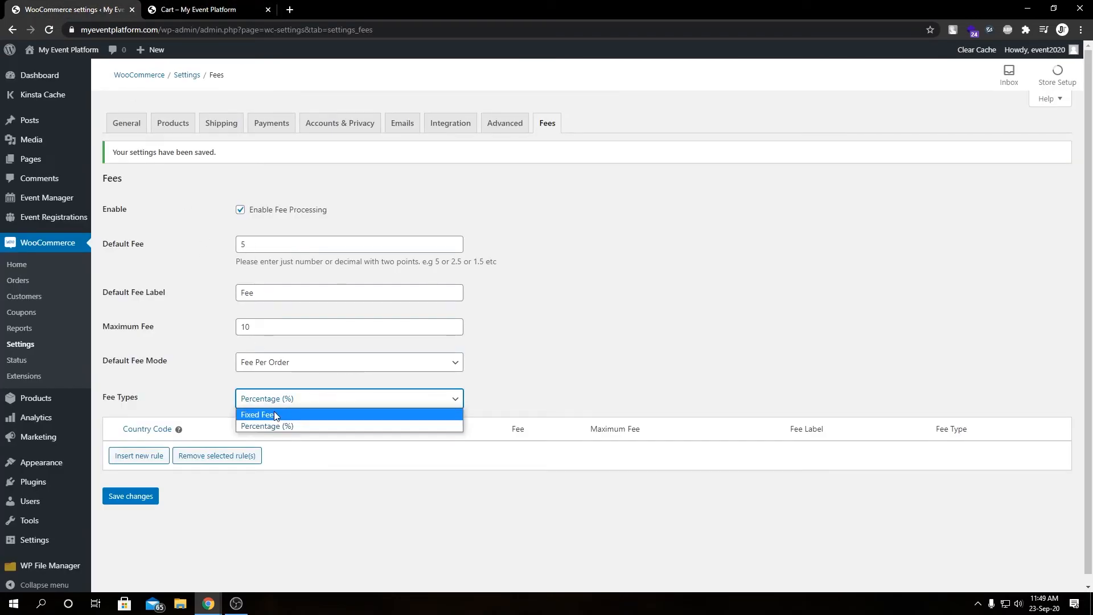
left_click(274, 411)
left_click(292, 369)
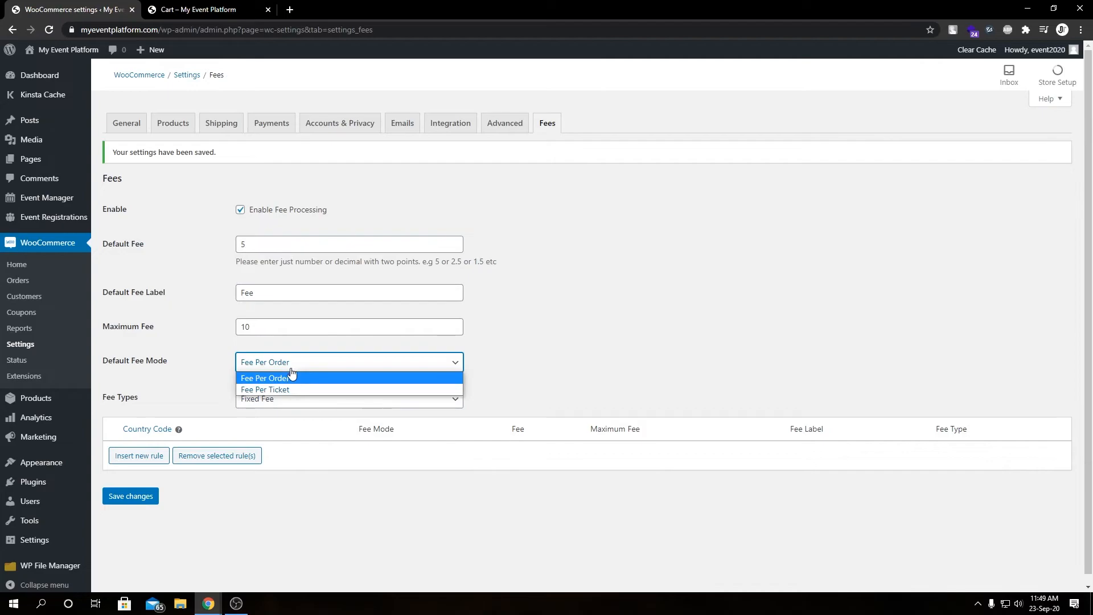
left_click(291, 389)
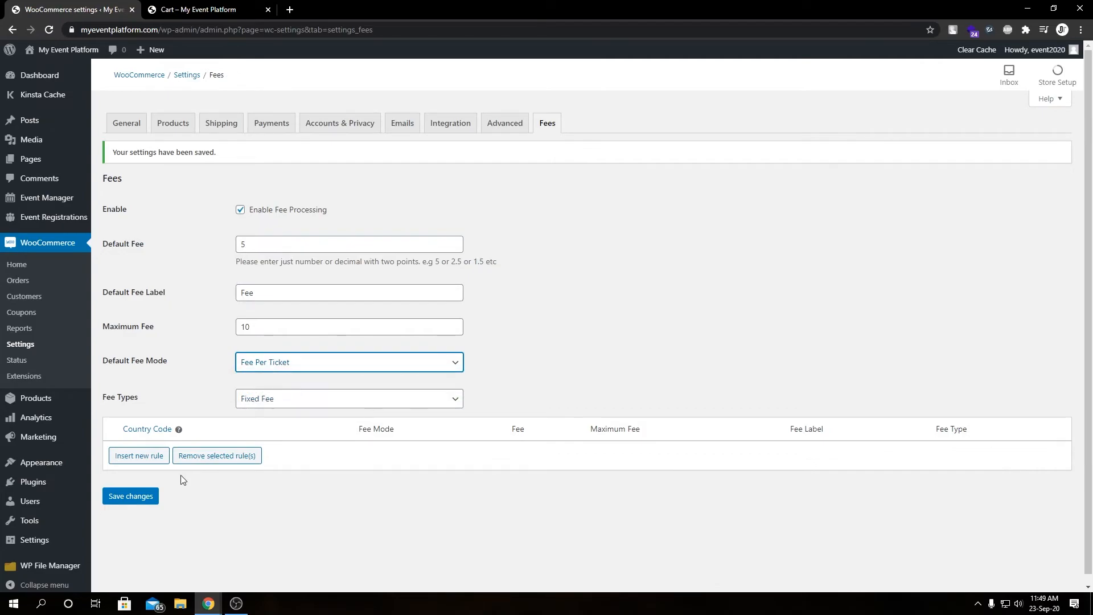
left_click(134, 497)
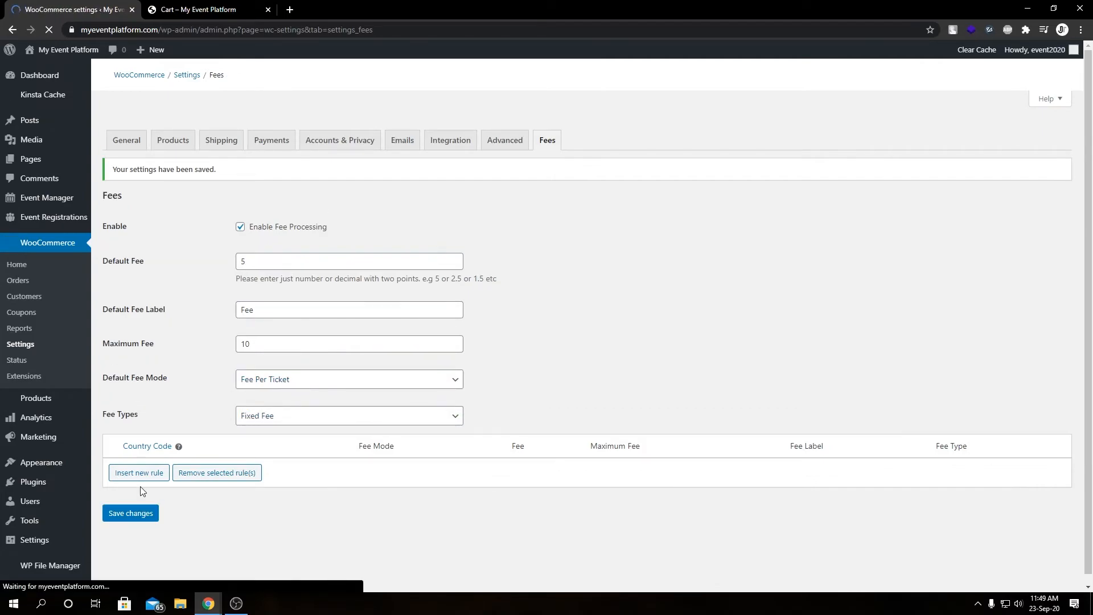
- Reload the cart, update the Premium Ticket quantity to 1, and compare the fee with the fee settings
left_click(199, 9)
key("F5")
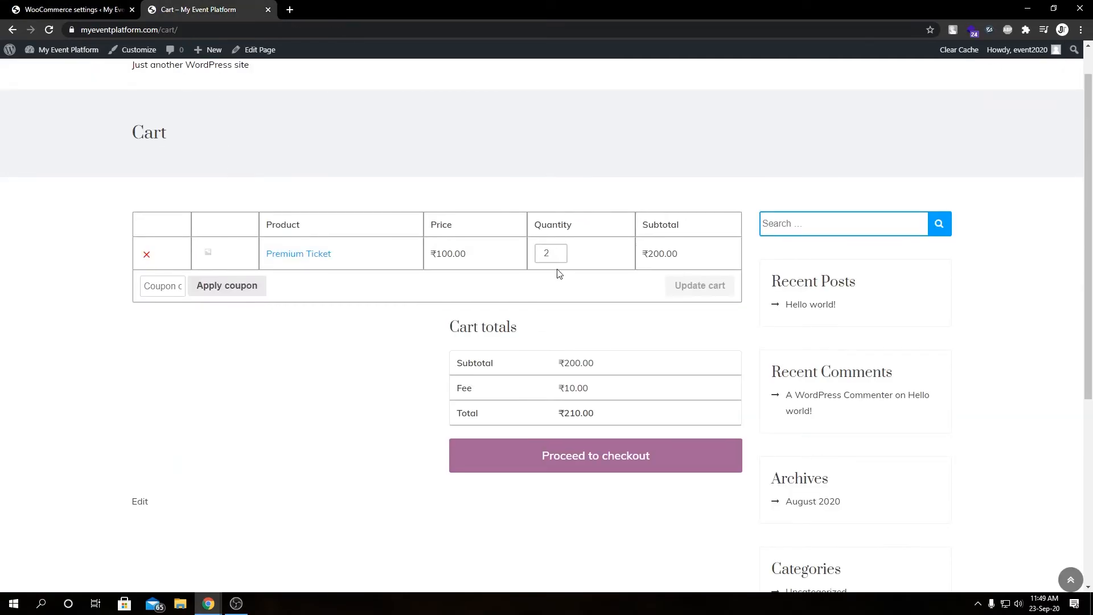
left_click(560, 257)
left_click(687, 284)
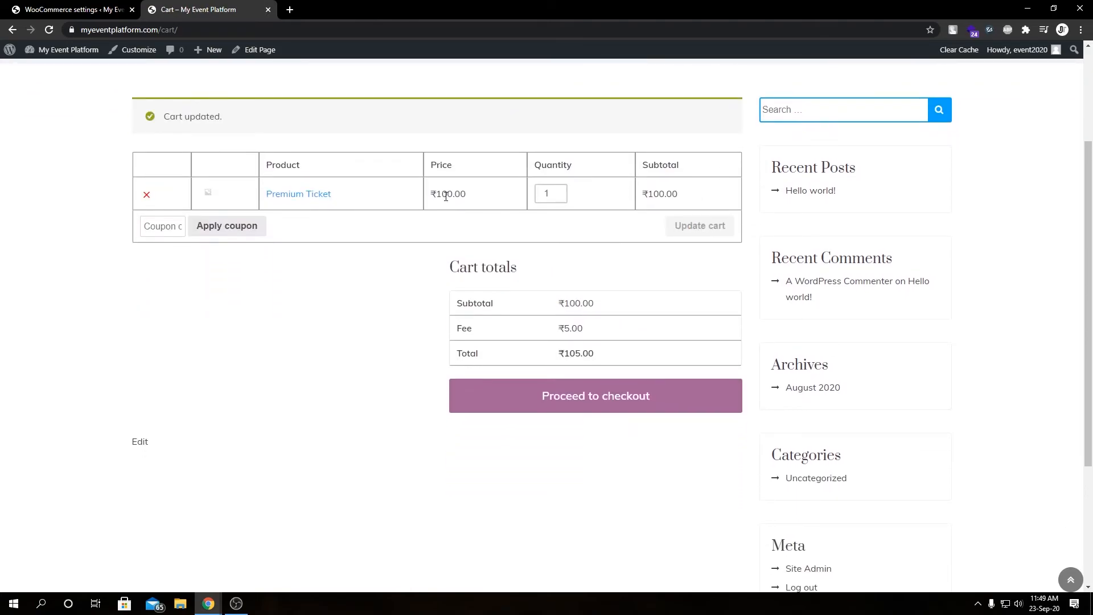
double_click(464, 329)
left_click(85, 10)
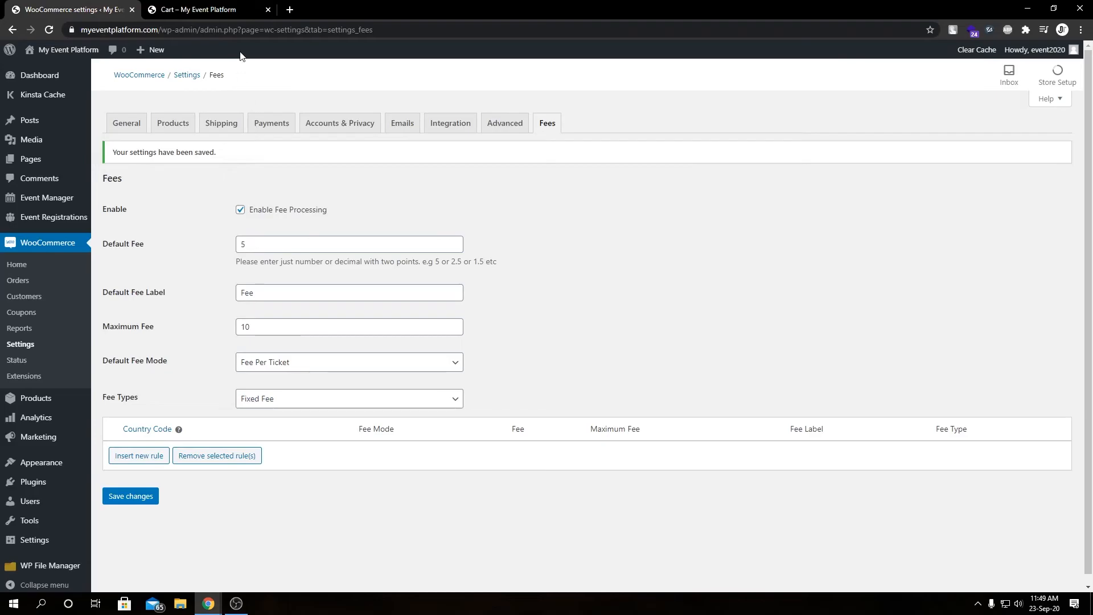
left_click(222, 7)
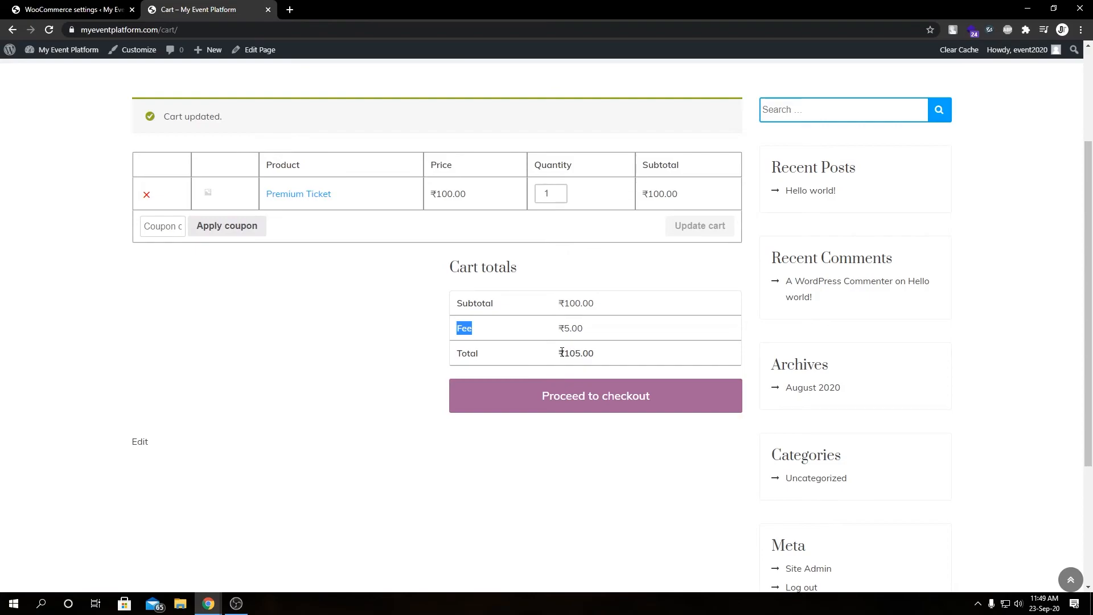
- Update the cart to 3 Premium Tickets and compare the subtotal, fee and total with the fee settings
double_click(561, 190)
left_click(700, 225)
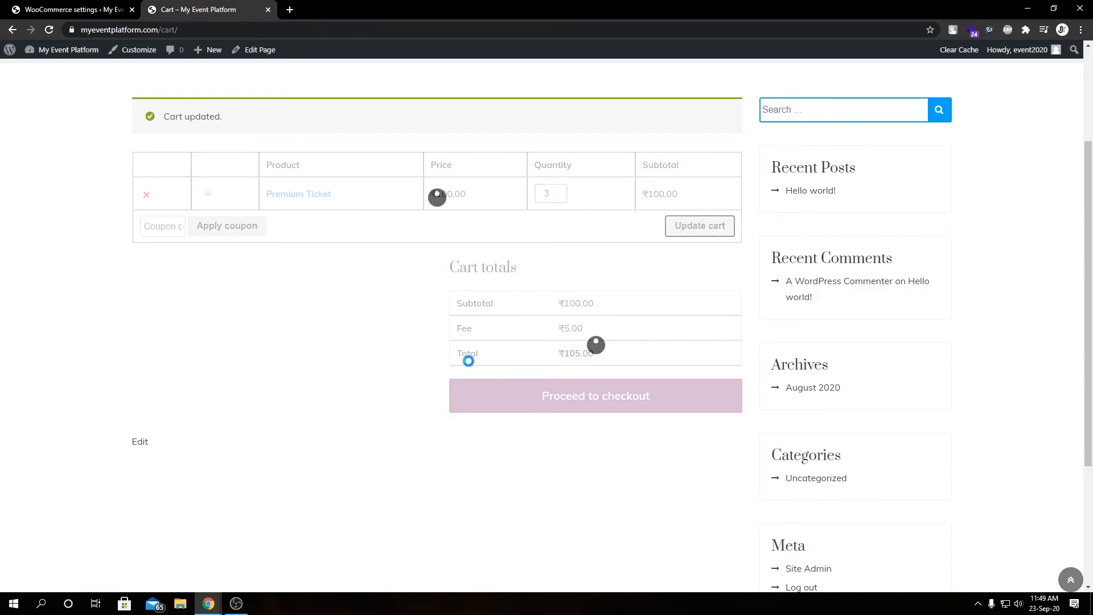
left_click_drag(558, 303, 580, 302)
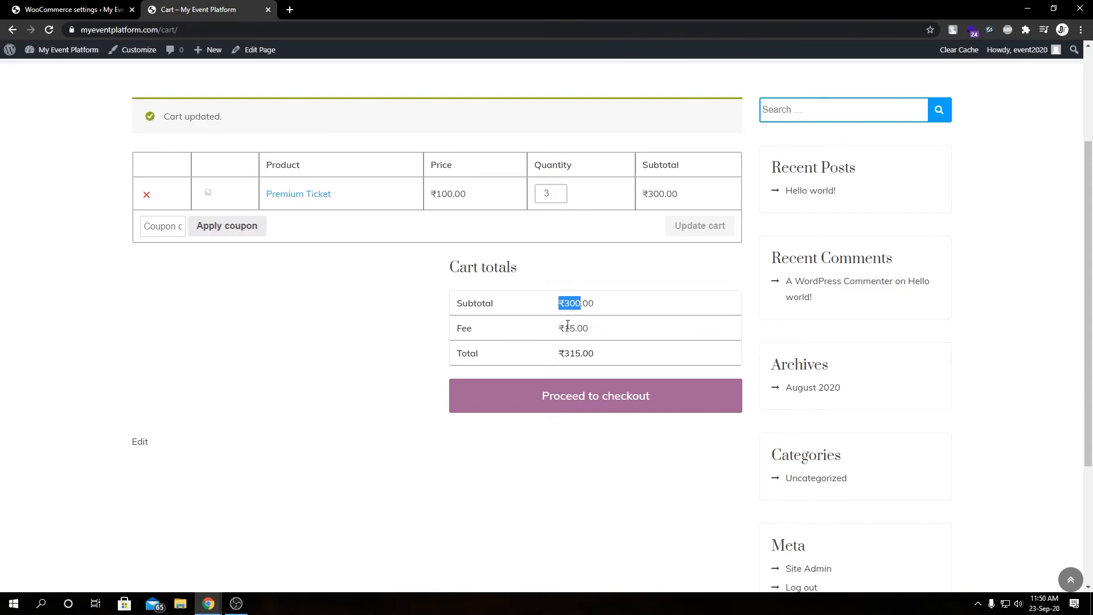
left_click_drag(564, 328, 588, 353)
left_click(103, 10)
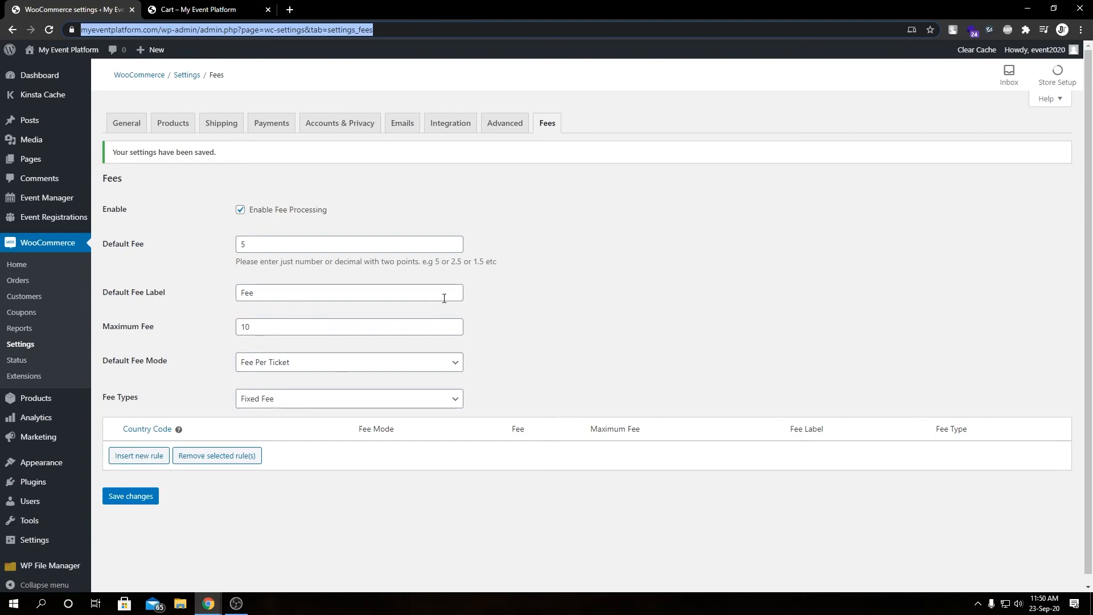
left_click(646, 362)
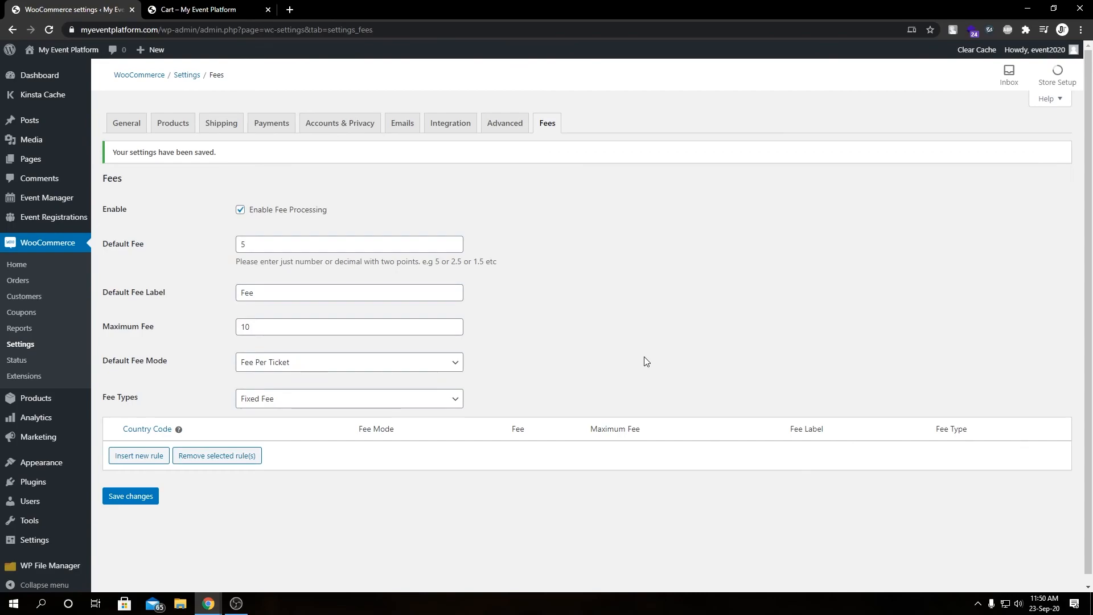